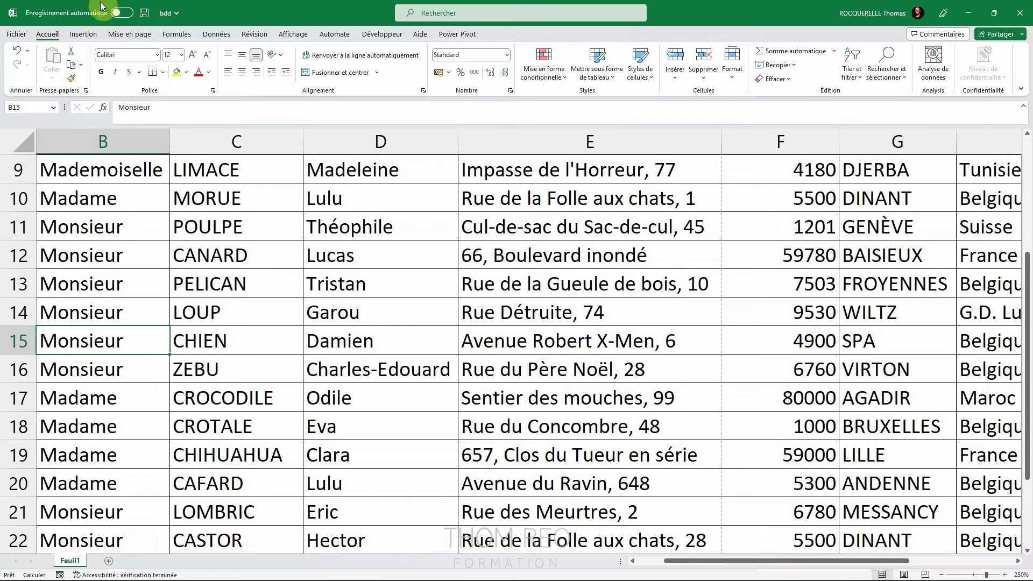
Open the Affichage (View) tab and keep the address list in Normal view
click(299, 33)
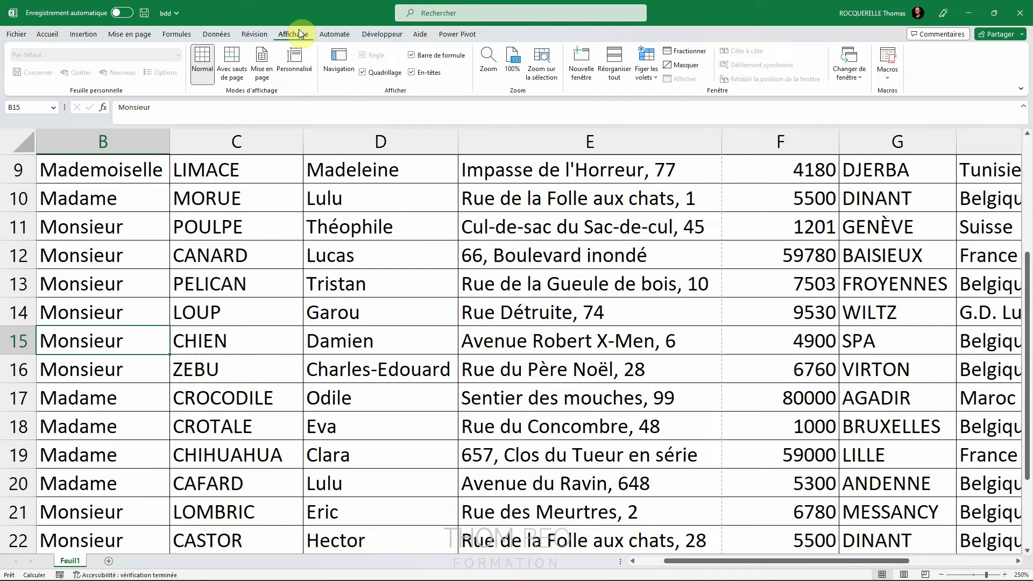
click(206, 70)
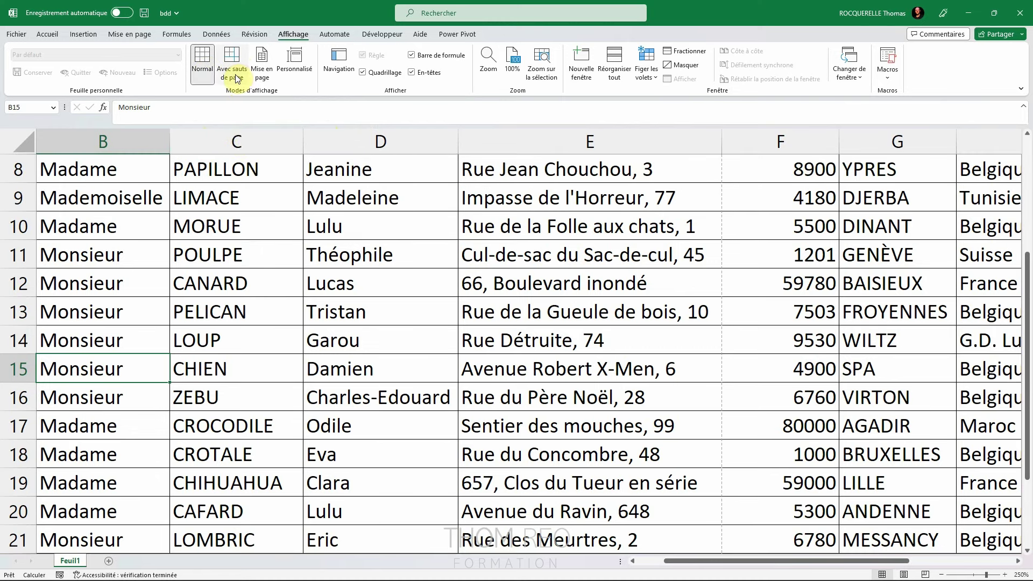
Switch to Page Break Preview, return to the top, then enter and undo a test value in J6
click(237, 79)
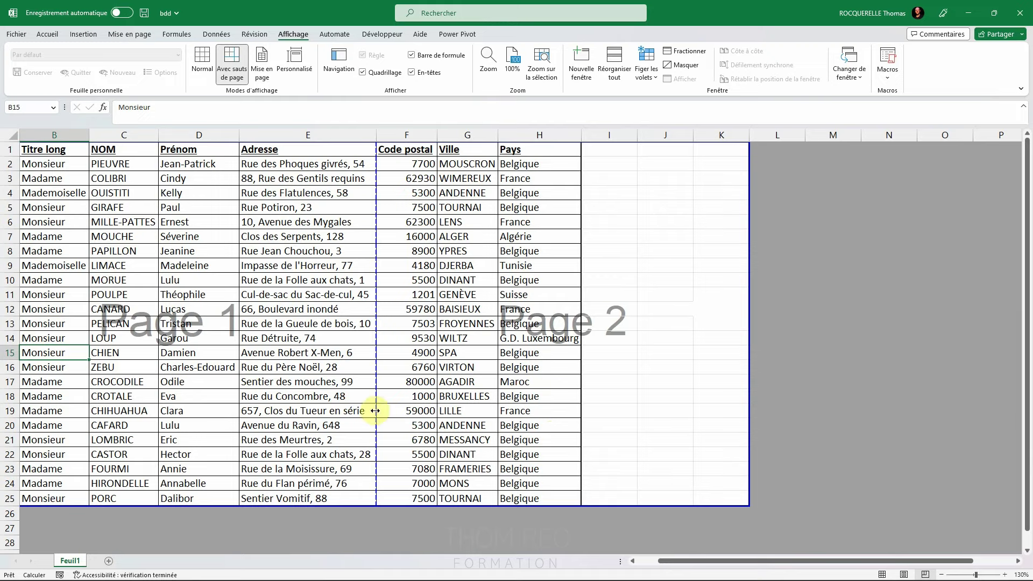
key(ctrl+Home)
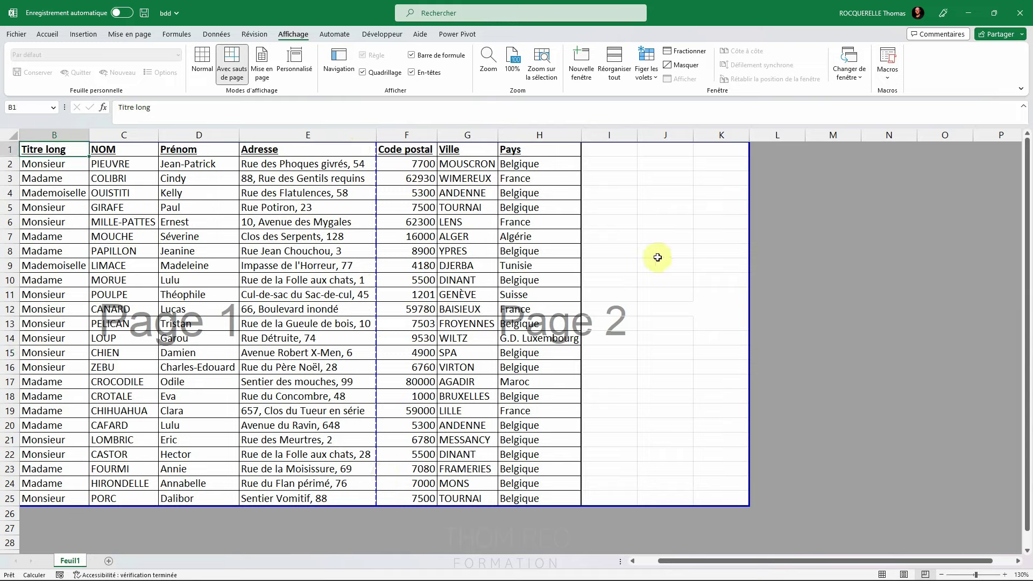
click(664, 217)
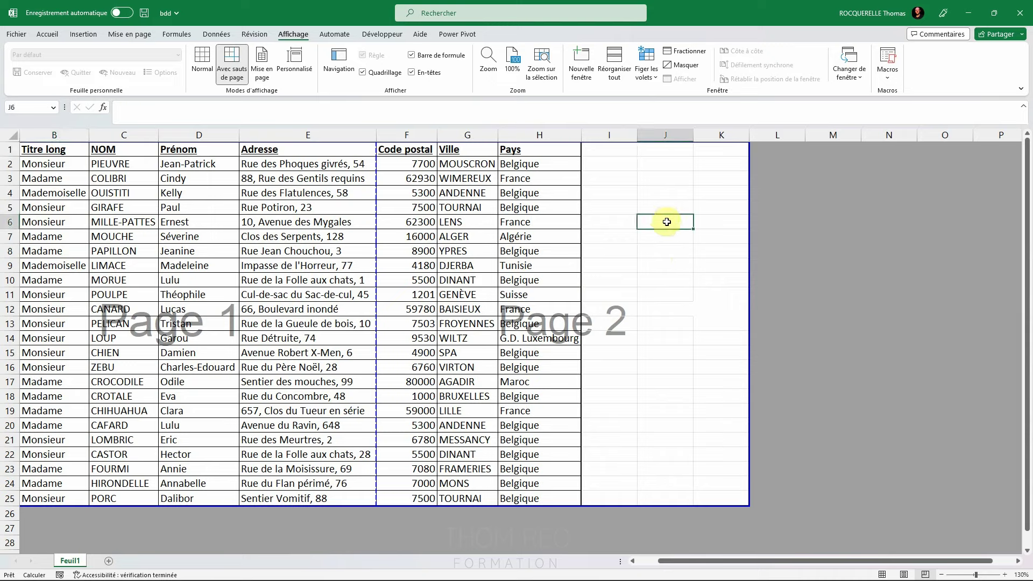
text(sfdsfdsdsds)
click(700, 306)
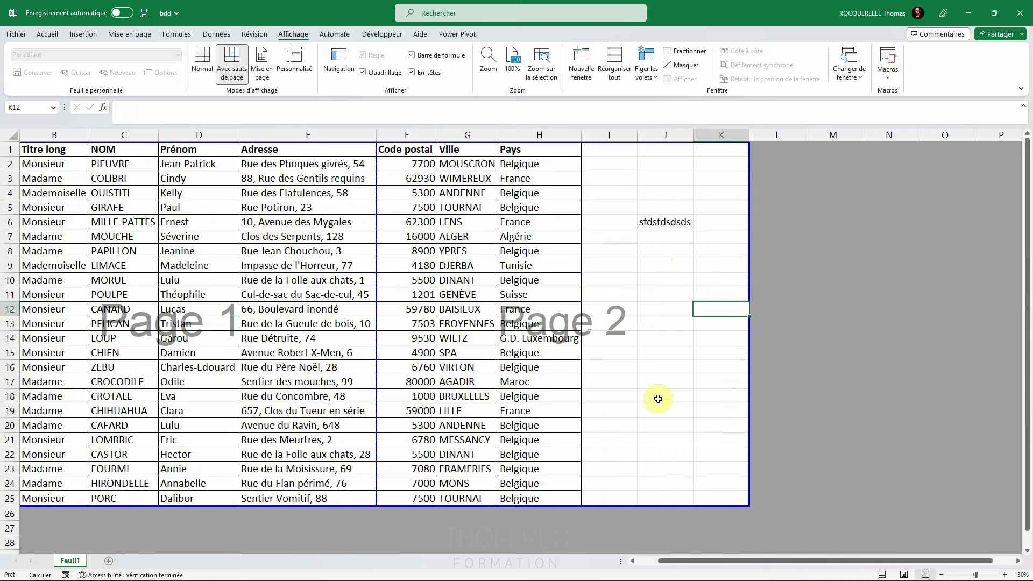
key(ctrl+z)
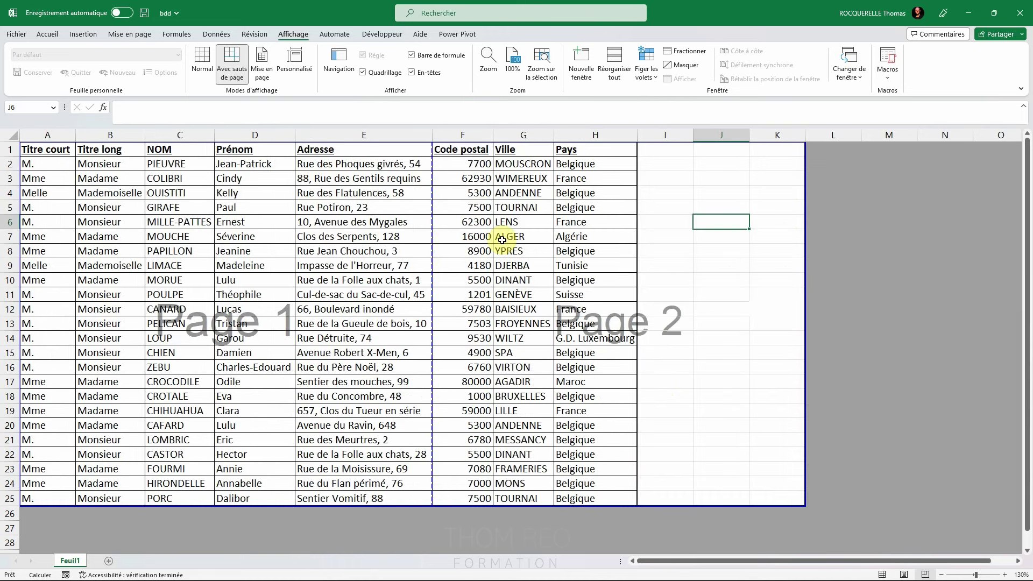
Switch to Page Layout view and scroll through the printed pages
click(261, 66)
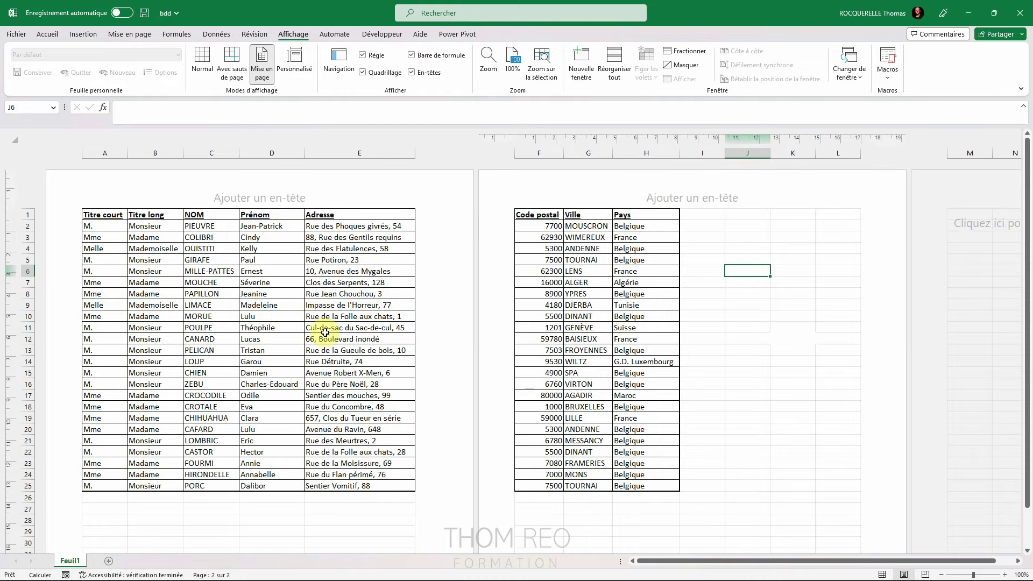
scroll(326, 335, down, 3)
scroll(328, 336, down, 4)
scroll(325, 334, down, 2)
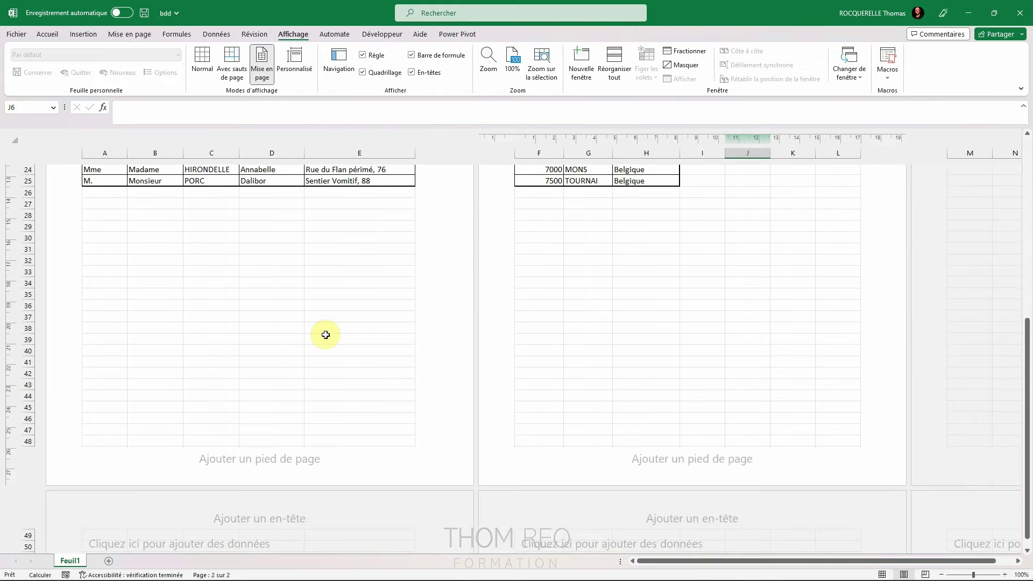
scroll(328, 345, up, 1)
scroll(331, 353, up, 5)
scroll(330, 355, up, 3)
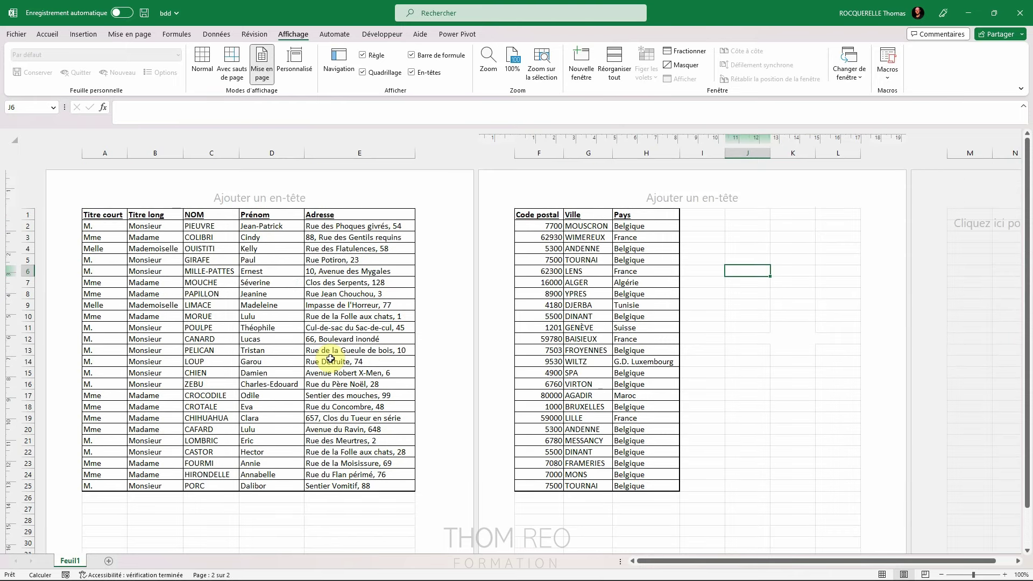
scroll(330, 358, down, 3)
scroll(330, 358, down, 4)
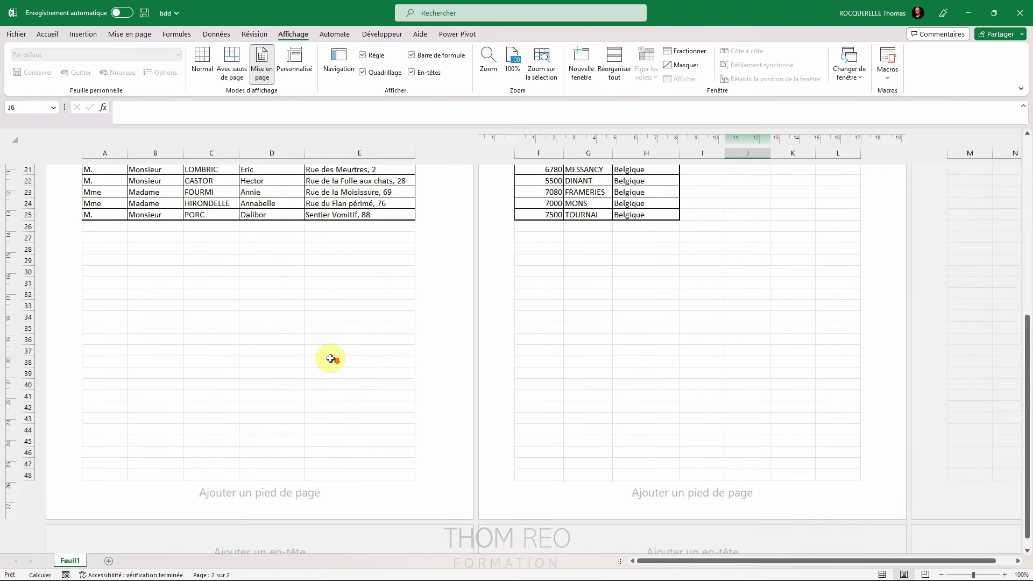
scroll(330, 358, down, 2)
scroll(330, 358, up, 8)
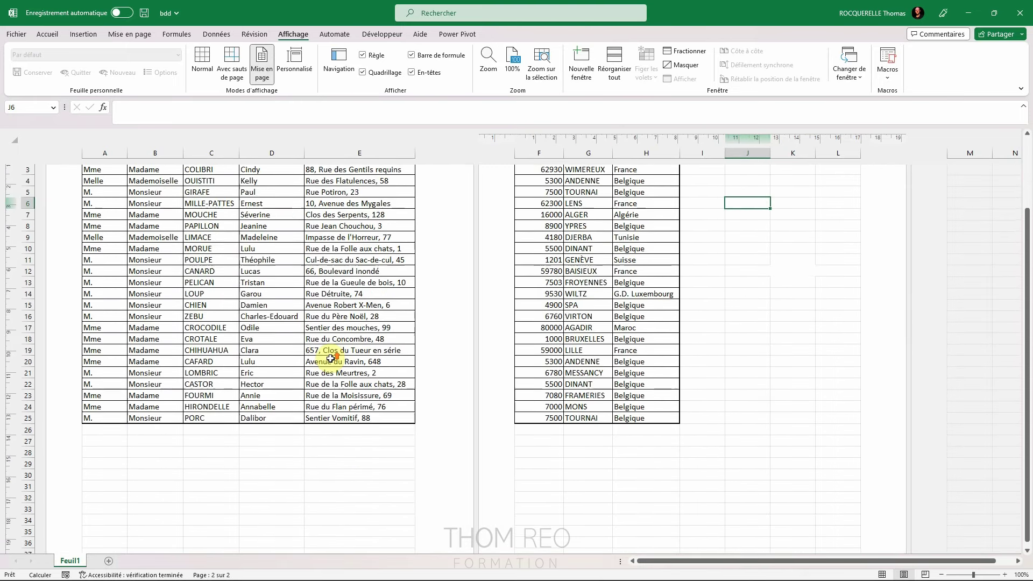
scroll(332, 355, down, 1)
scroll(333, 352, up, 3)
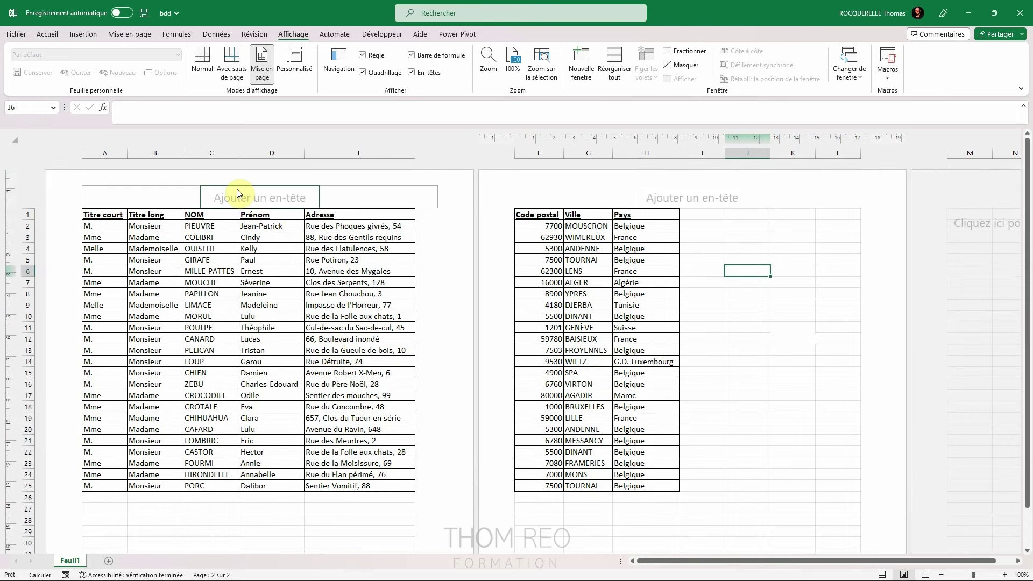
Add the centred page header 'Liste' at the top of the pages
scroll(316, 320, down, 7)
scroll(316, 322, down, 2)
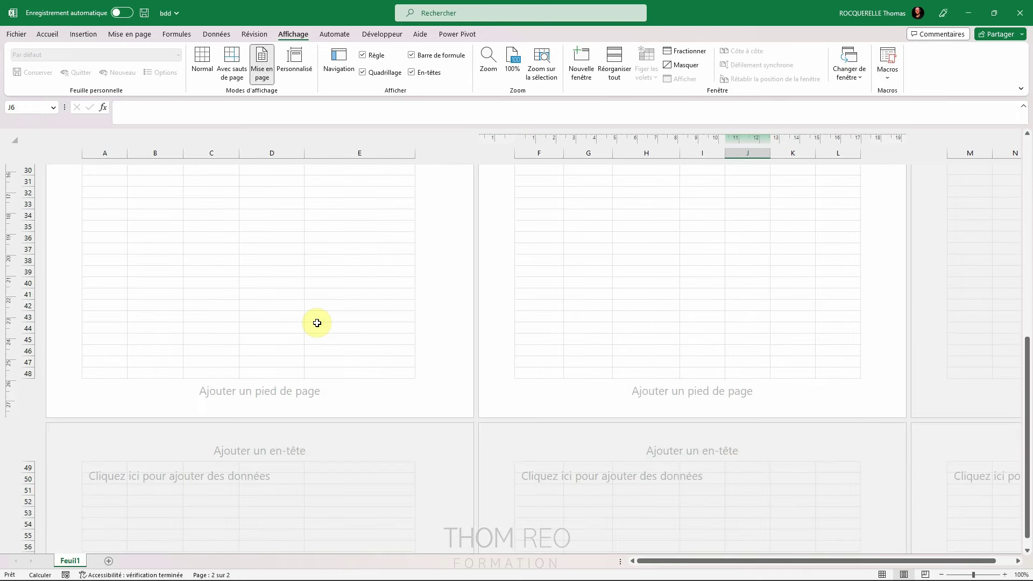
scroll(280, 425, up, 9)
click(269, 195)
text(Liste)
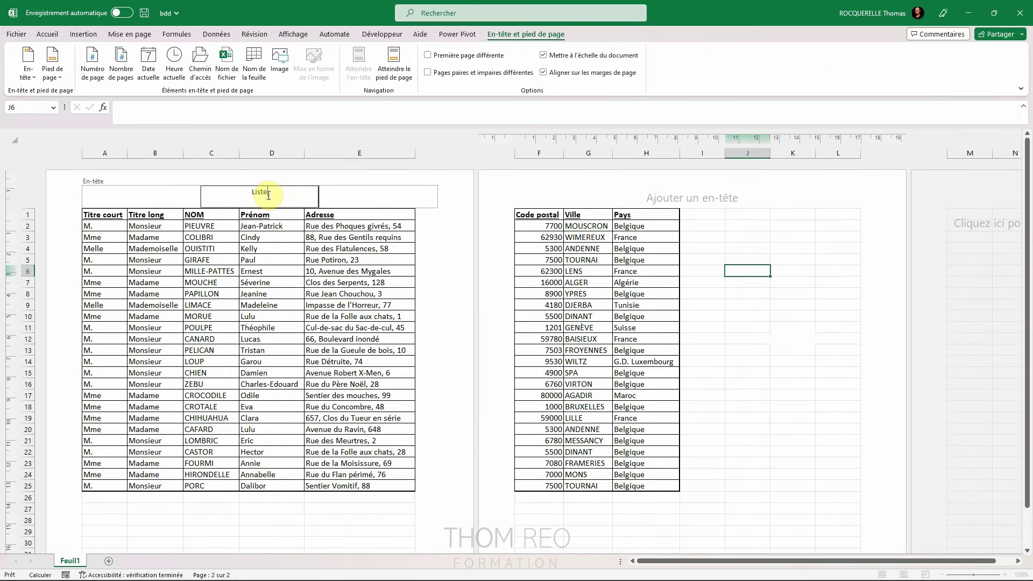
click(360, 520)
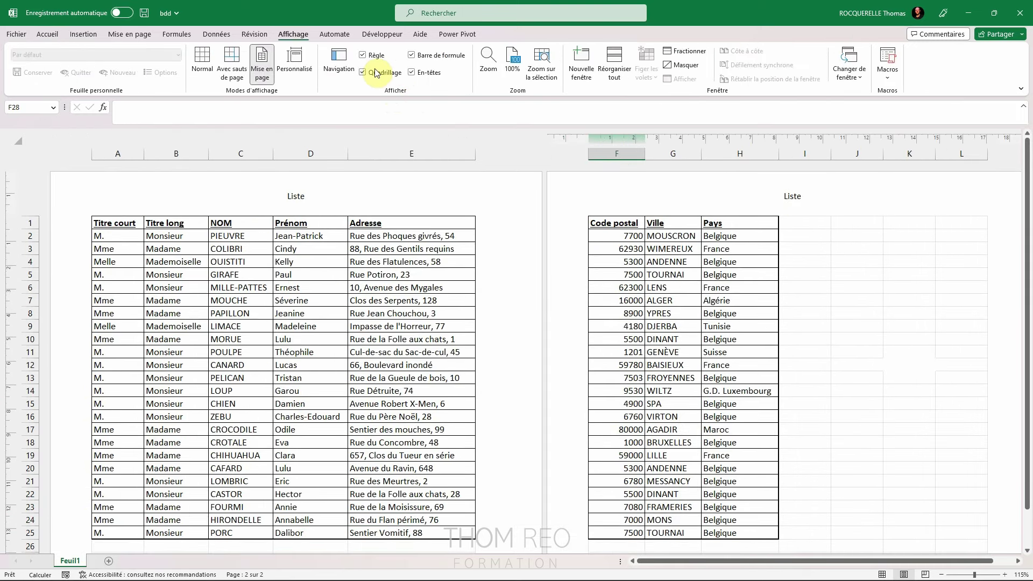
Toggle the sheet gridlines off and back on, twice
click(362, 72)
click(363, 72)
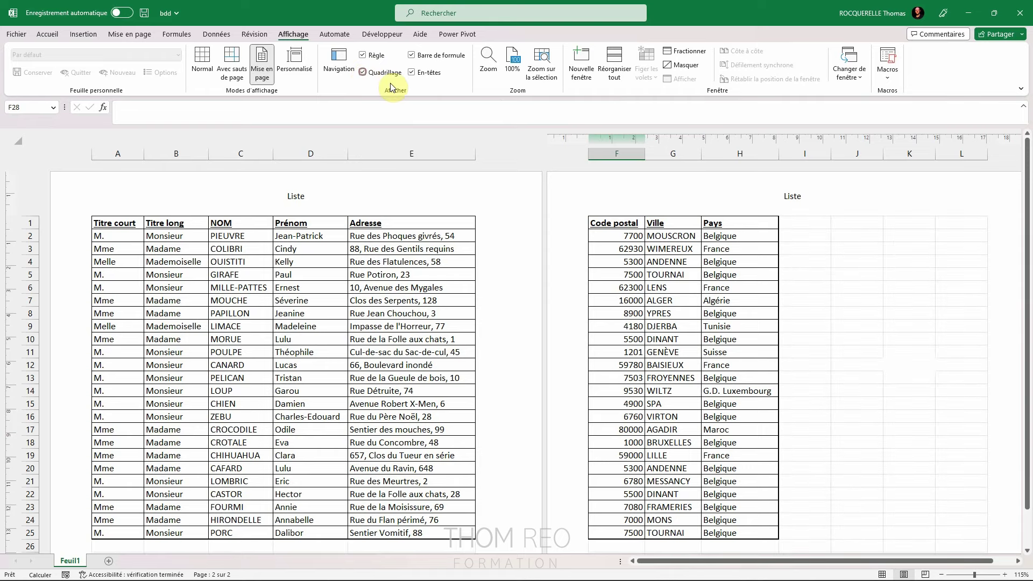
scroll(863, 398, down, 2)
scroll(882, 408, down, 5)
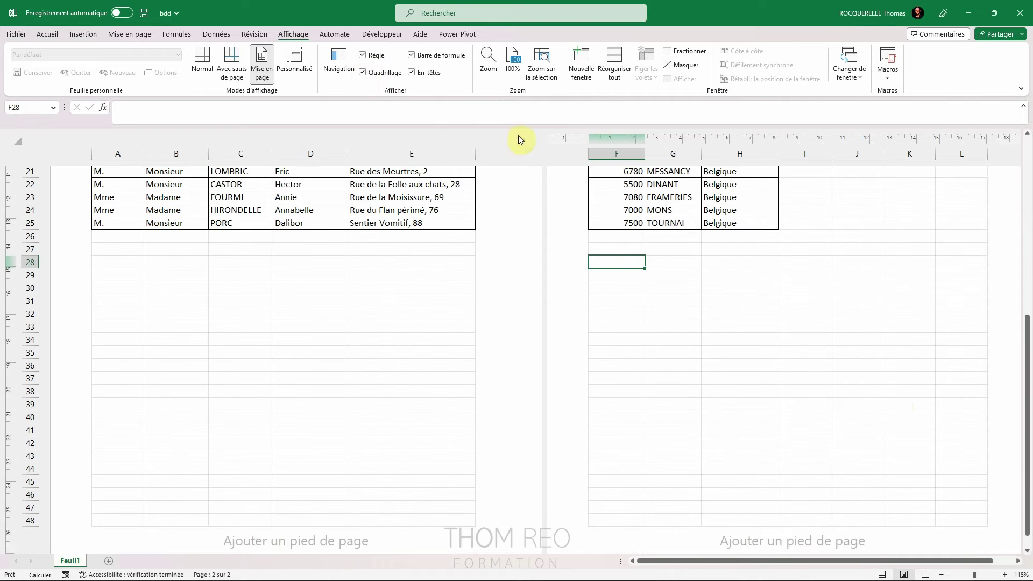
click(378, 76)
click(375, 74)
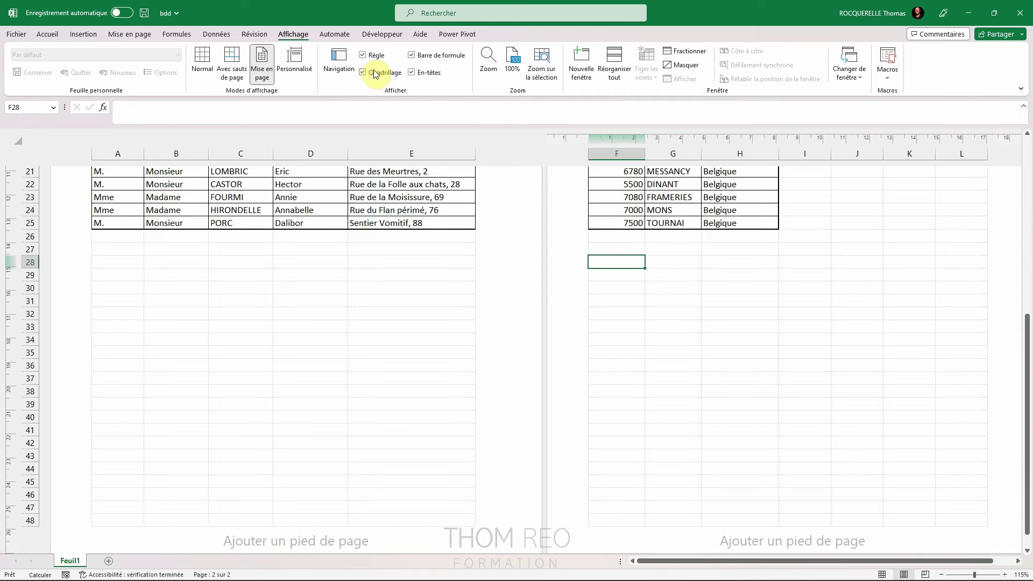
scroll(315, 101, up, 7)
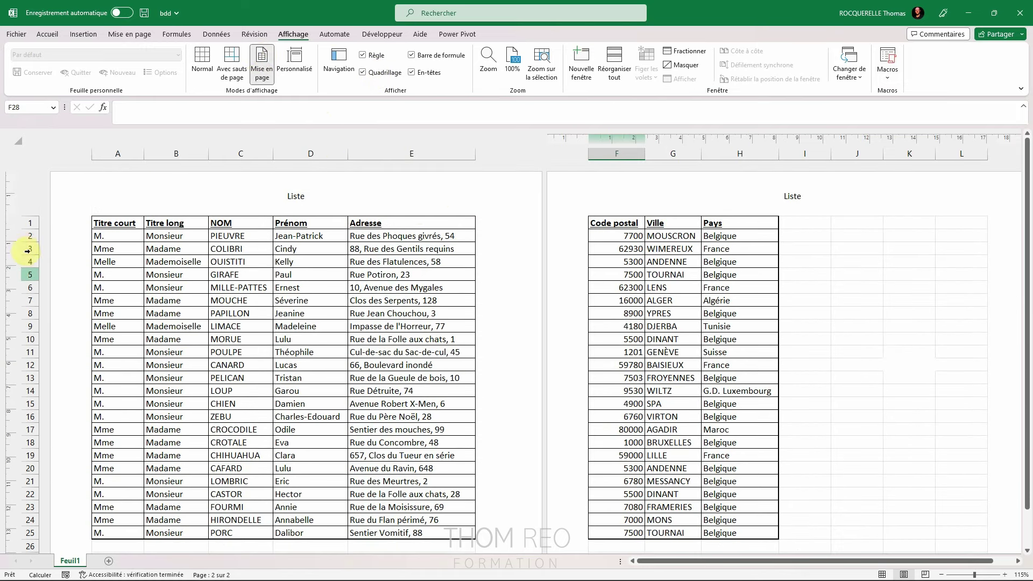
Toggle the page rulers and return the sheet to Normal view
click(370, 57)
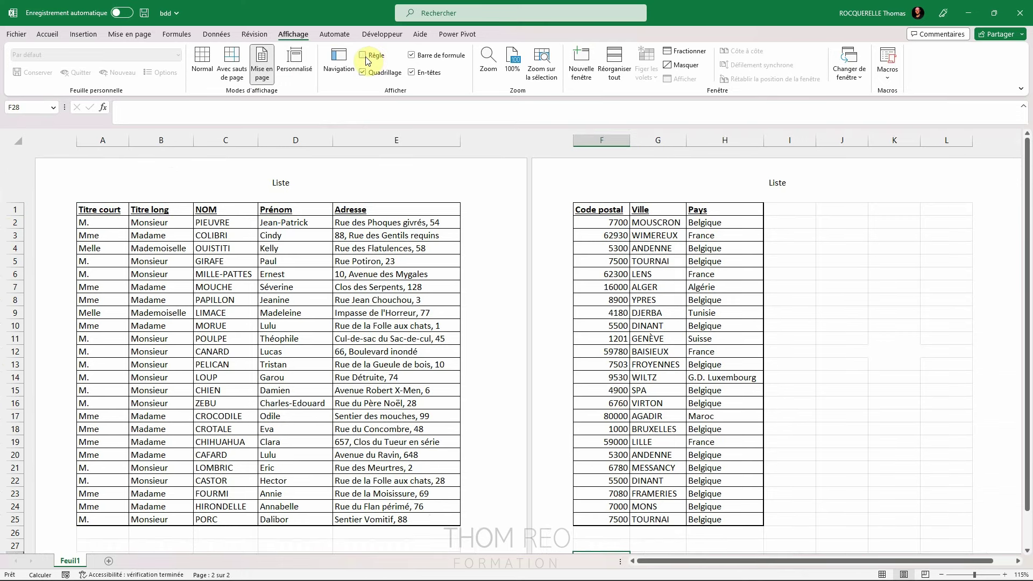
click(365, 58)
click(213, 63)
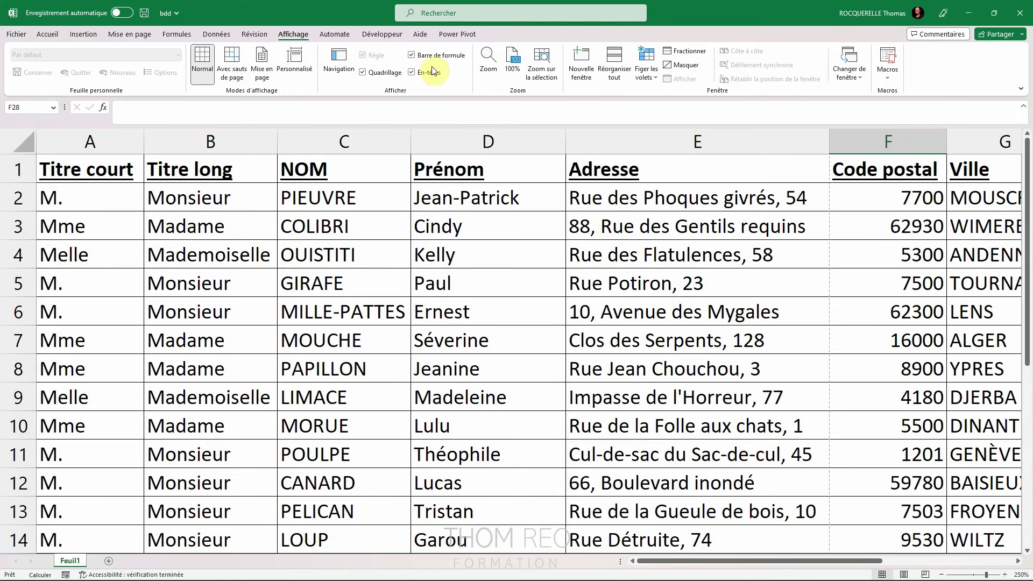
Toggle the formula bar and the row and column headings in the Show group
click(412, 55)
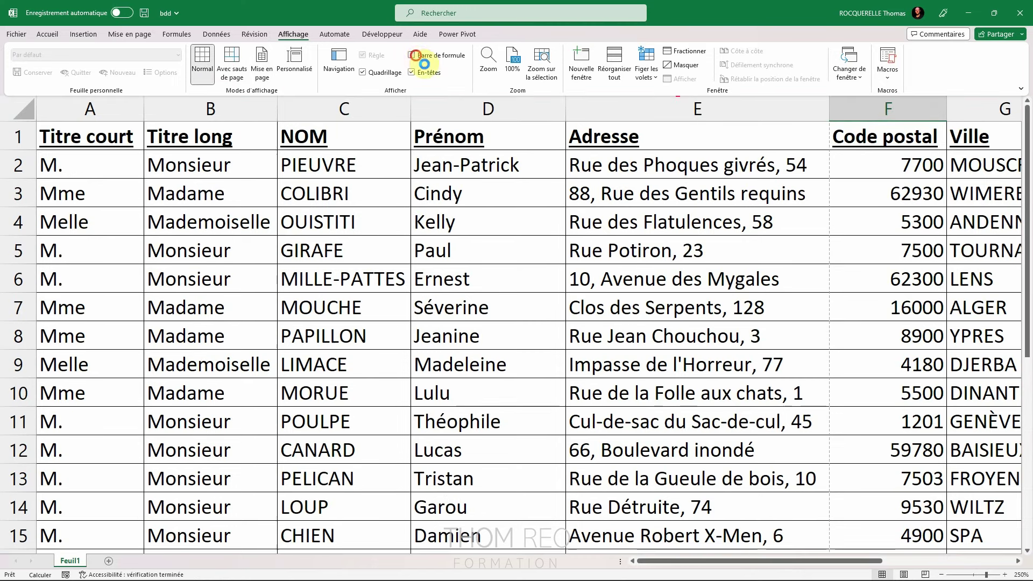
click(412, 54)
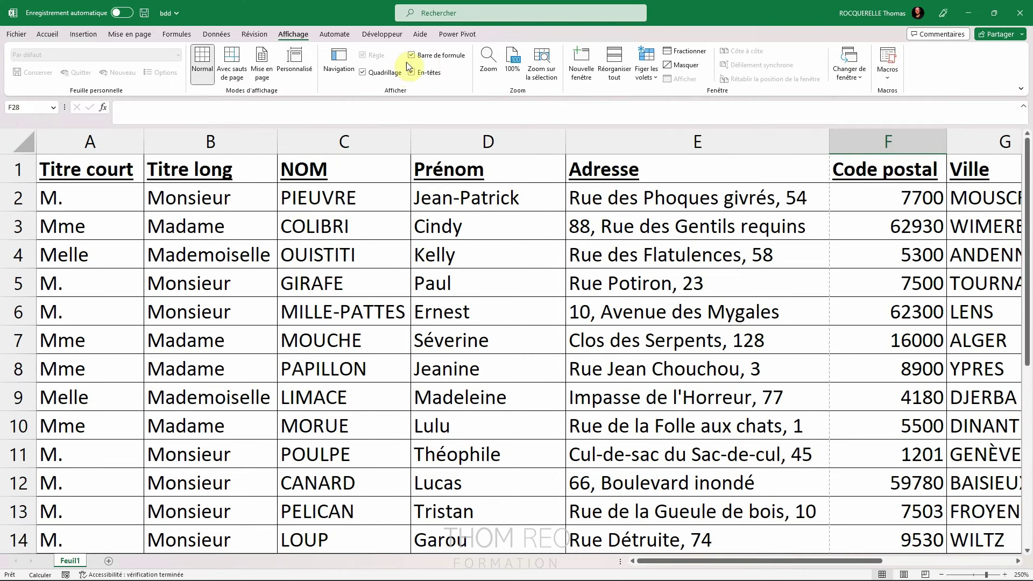
click(408, 54)
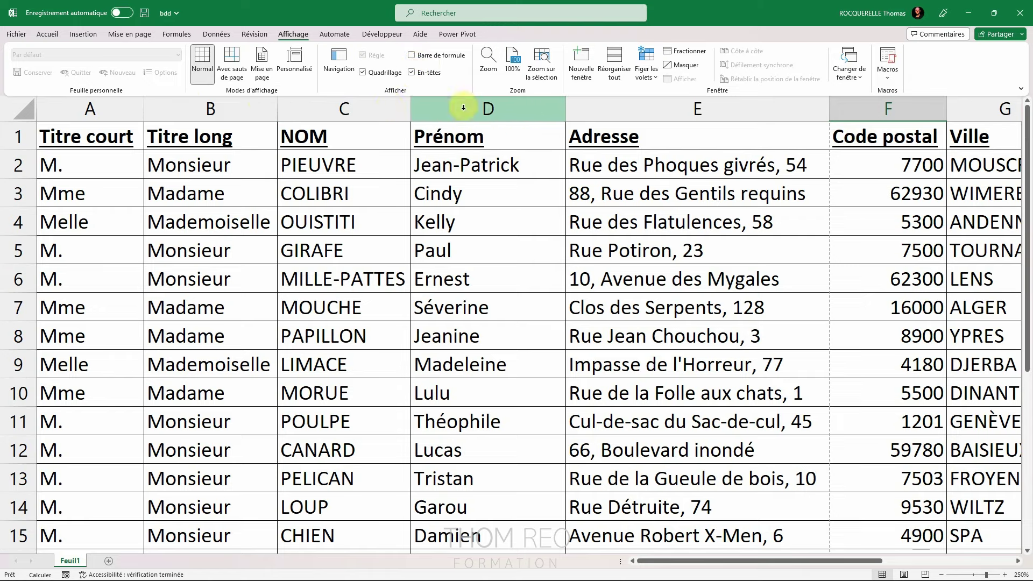
click(411, 76)
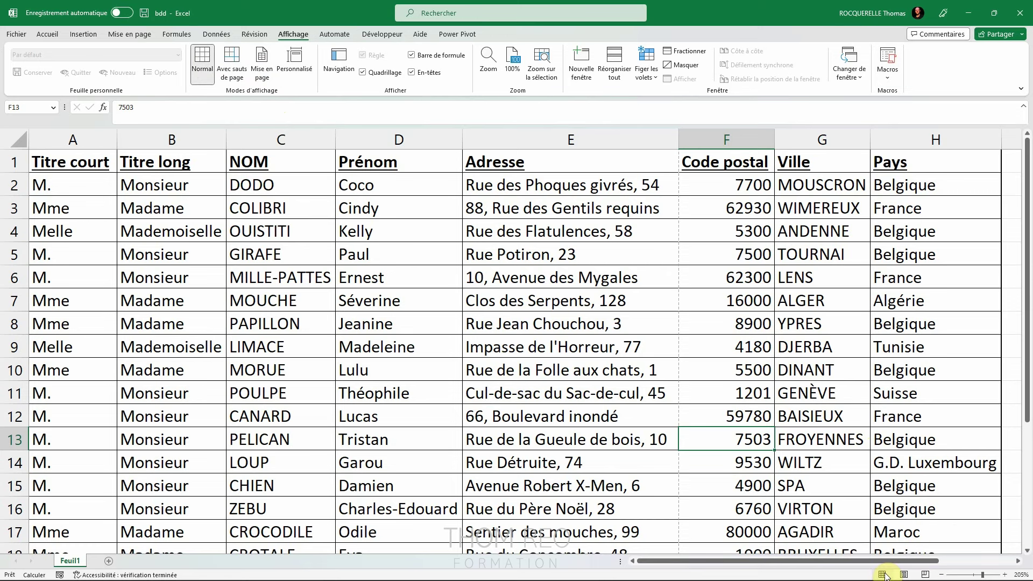
click(906, 575)
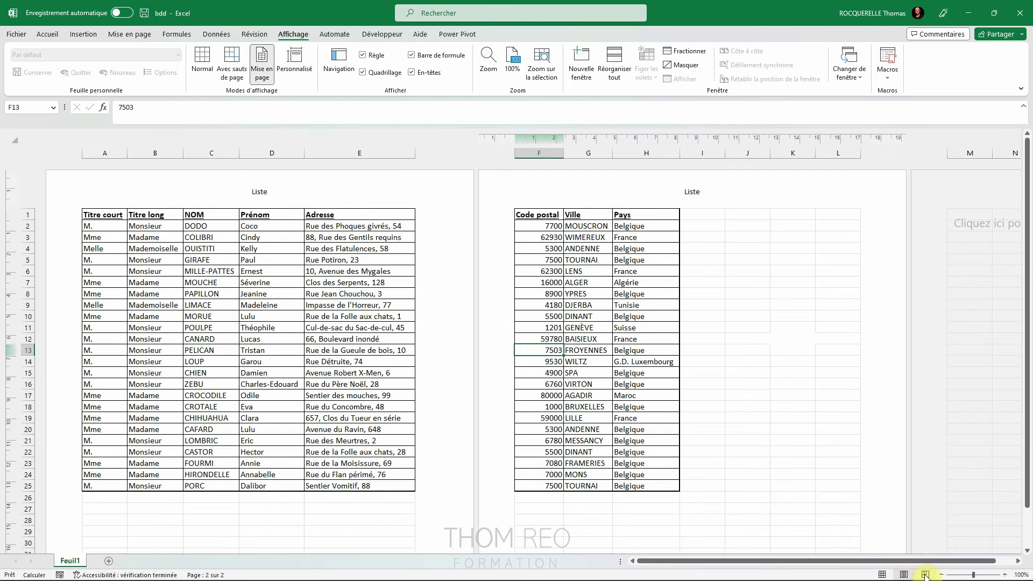
click(882, 575)
drag(974, 575, 987, 575)
Ctrl+scroll to zoom in and out, then check the 190% custom zoom and close the Zoom dialog
scroll(860, 441, up, 5)
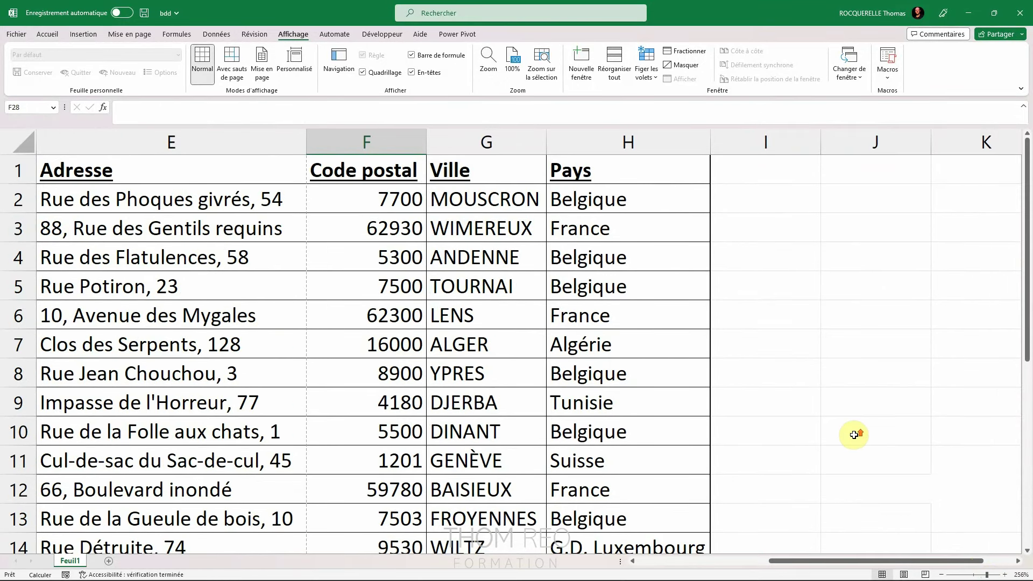
key(ctrl)
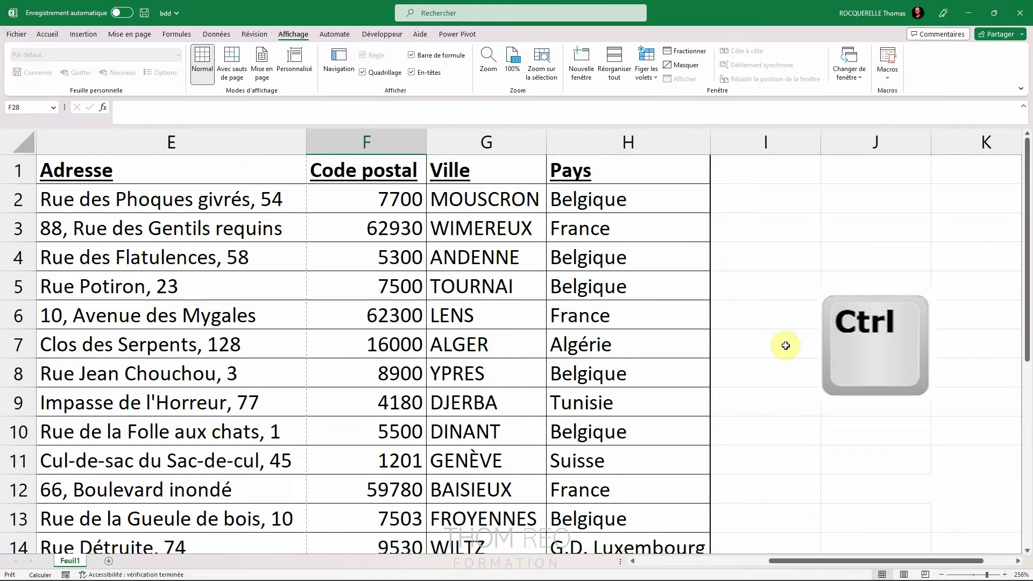
scroll(785, 345, down, 2)
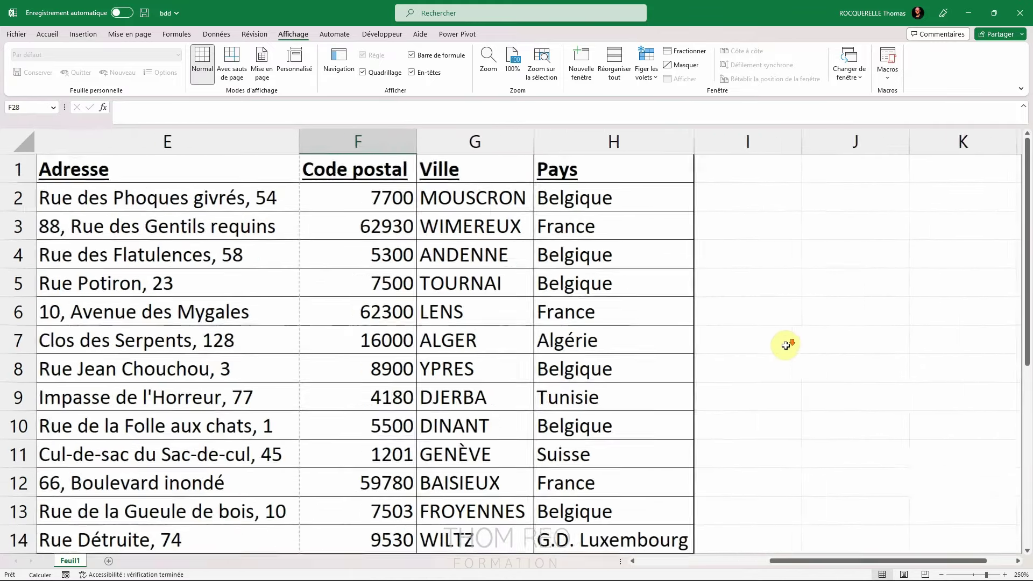
scroll(786, 346, down, 1)
scroll(785, 345, down, 1)
scroll(785, 345, down, 2)
scroll(781, 342, up, 1)
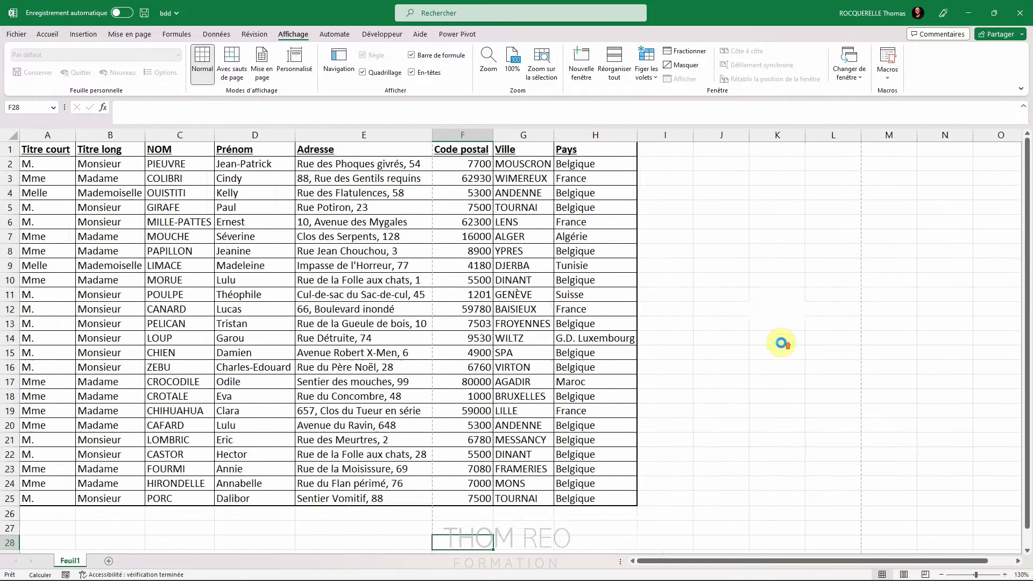
scroll(781, 342, up, 4)
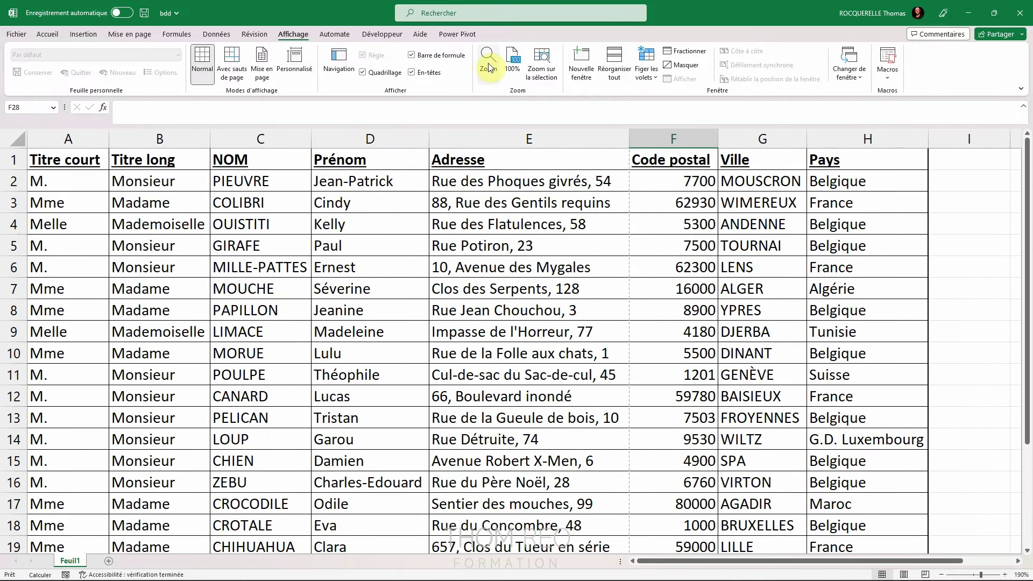
click(487, 63)
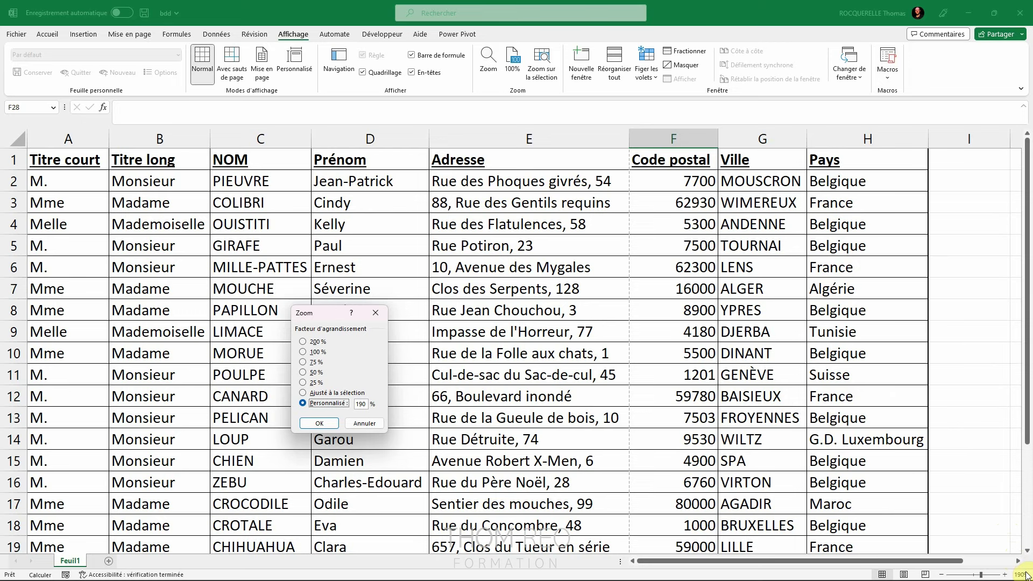
key(Escape)
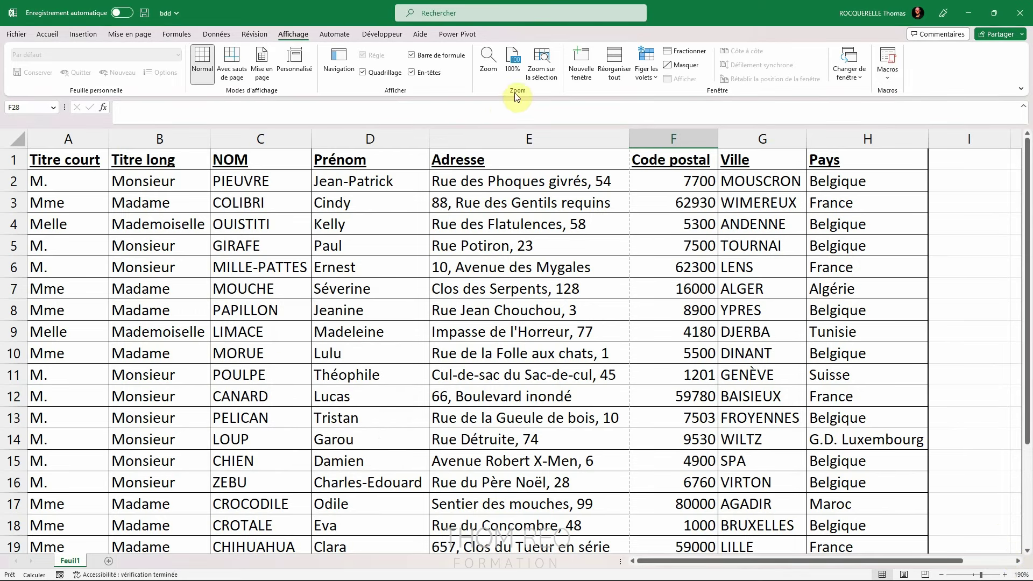
Reset zoom to 100%, zoom to selection B6:F17, then Ctrl+scroll to about 265%
click(514, 68)
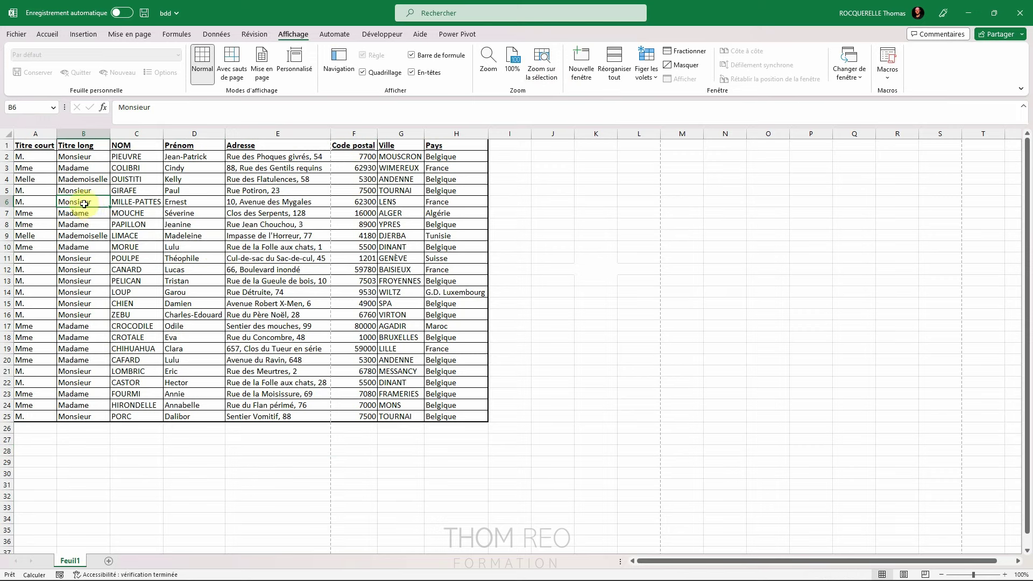
drag(81, 201, 355, 326)
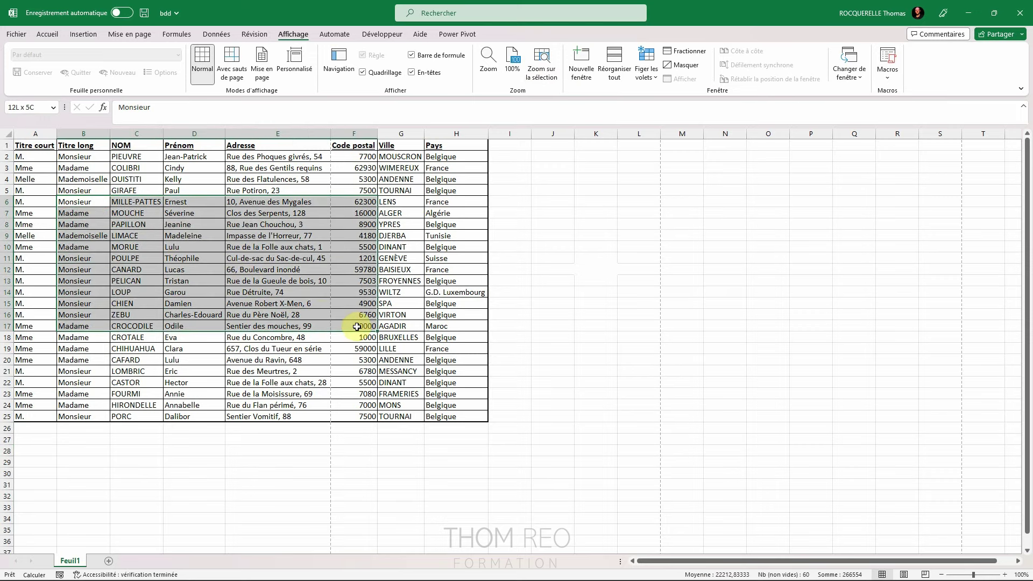
click(544, 64)
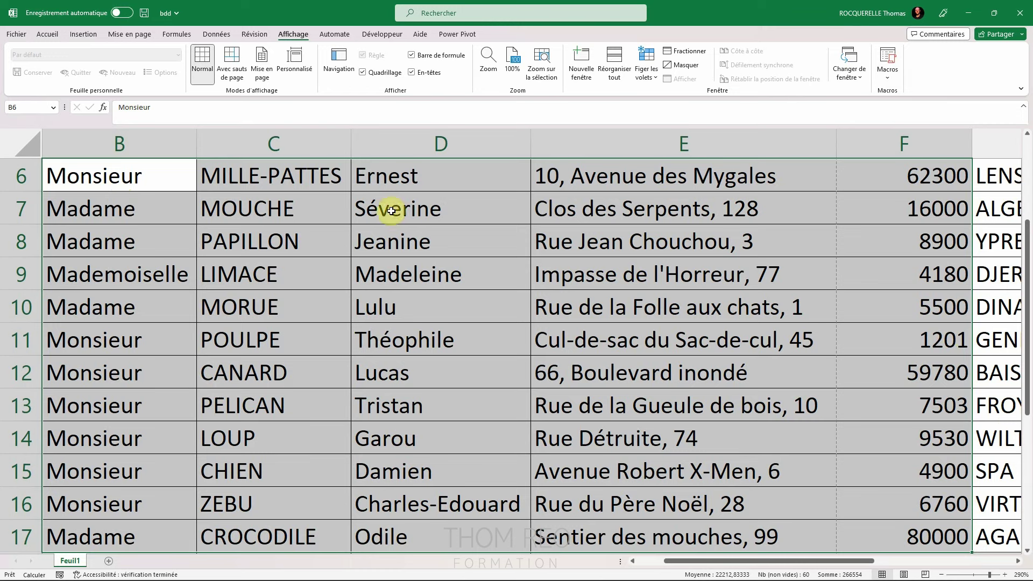
key(shift+BackSpace)
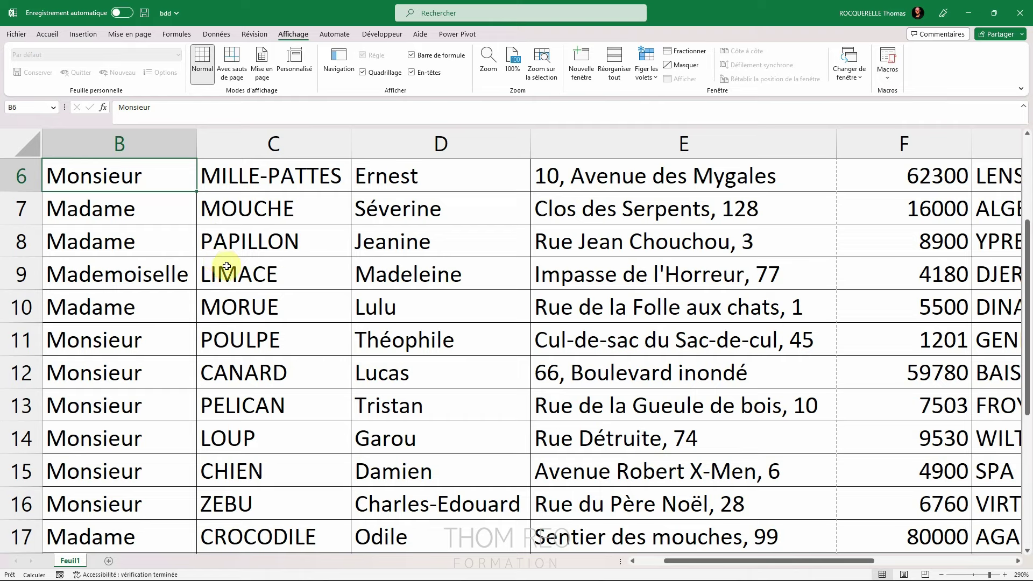
scroll(215, 271, up, 1)
scroll(323, 306, up, 1)
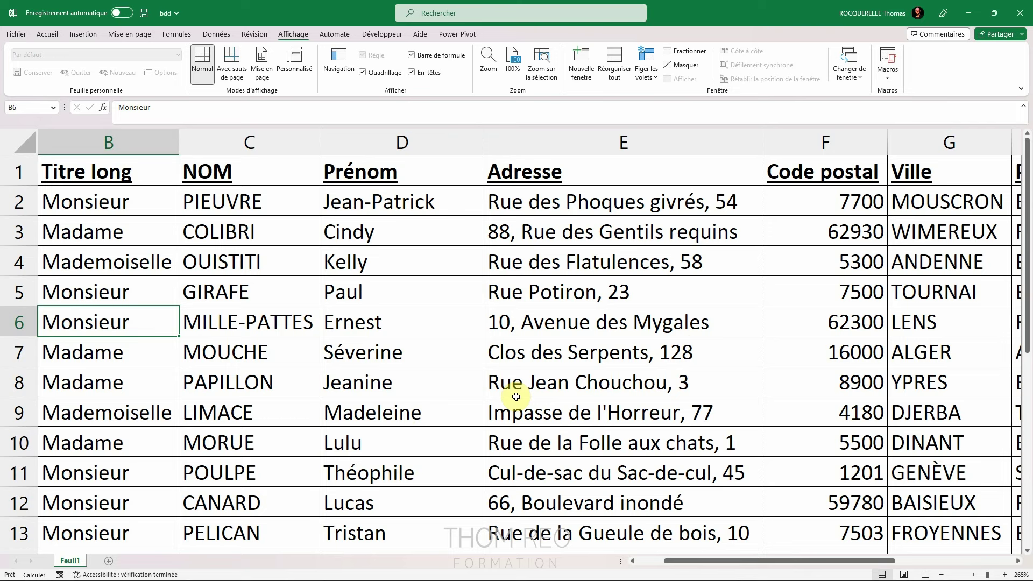
Open a second window on the bdd workbook and switch between bdd - 1 and bdd - 2
scroll(516, 397, down, 2)
scroll(516, 395, up, 2)
click(579, 64)
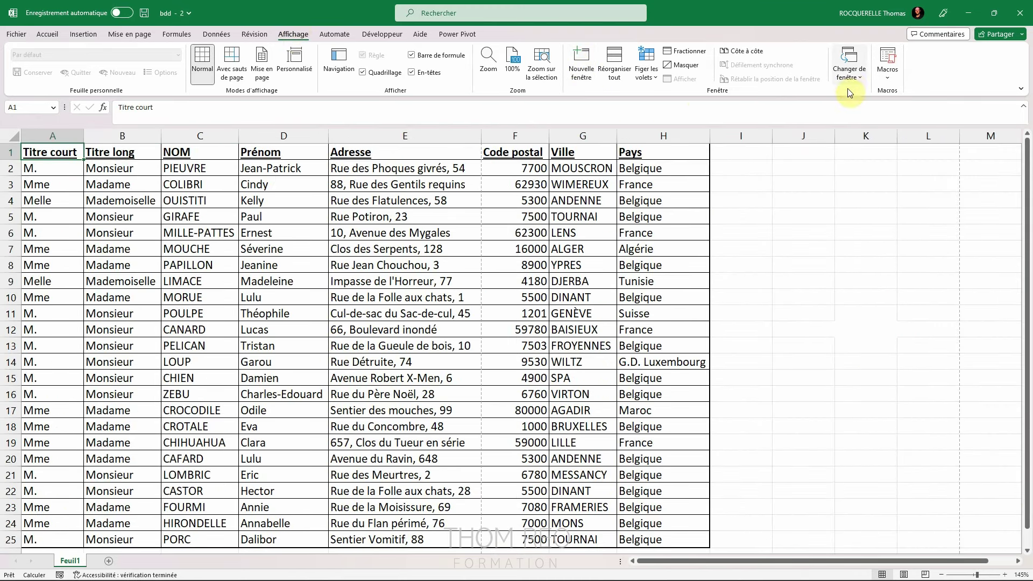
click(851, 77)
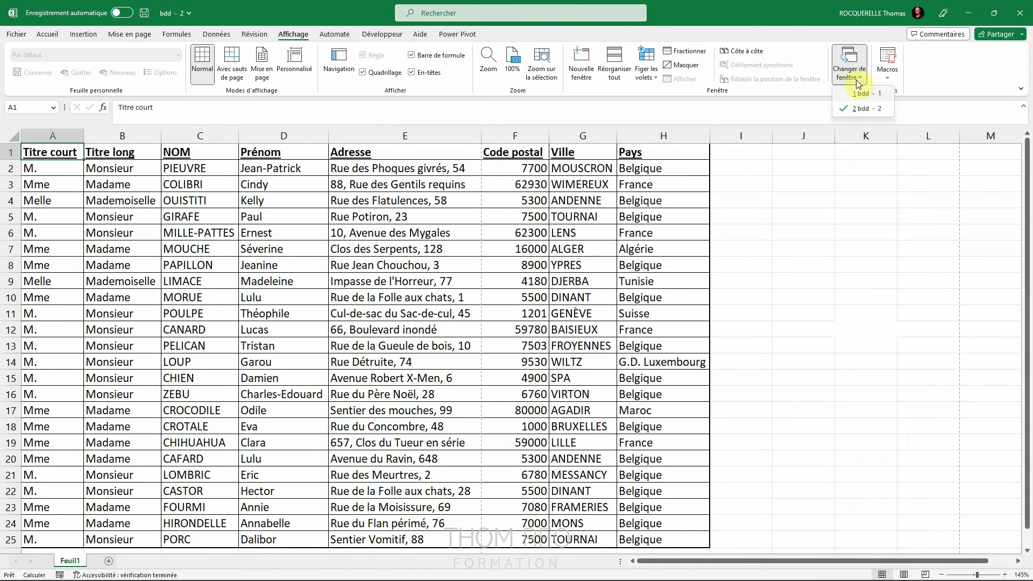
click(867, 95)
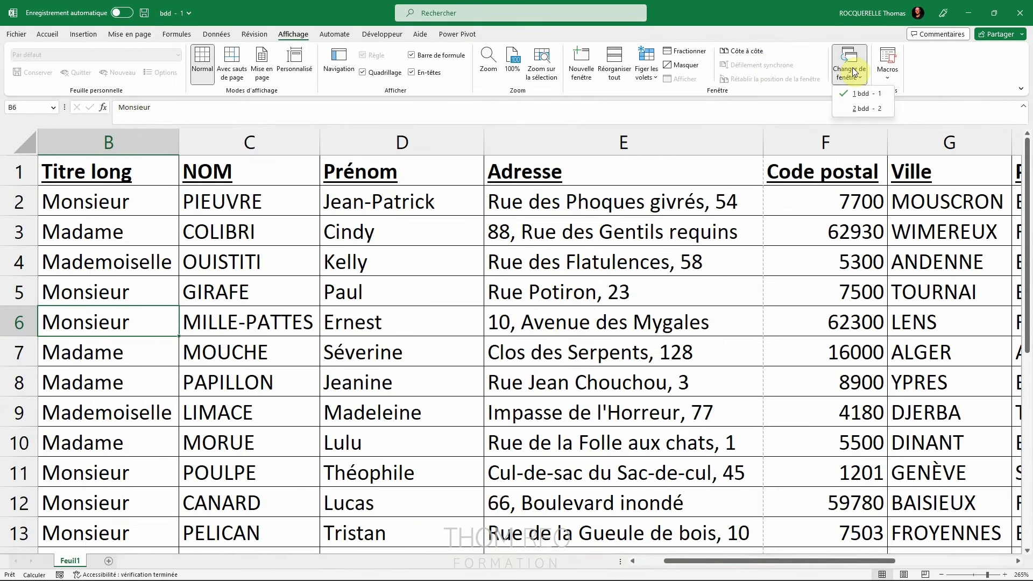
key(ctrl+F6)
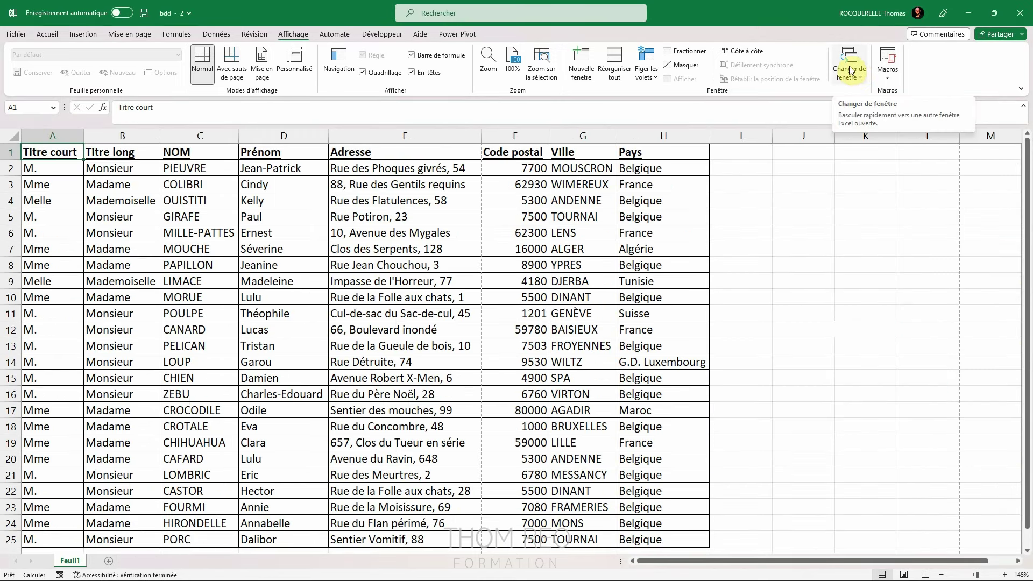
click(851, 70)
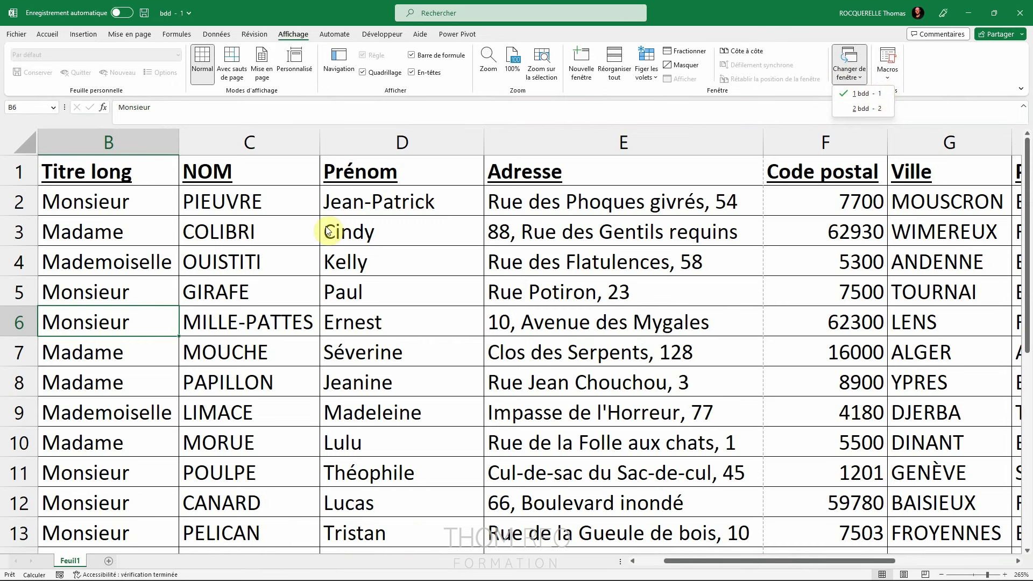
Change D2 from Jean-Patrick to Coco and confirm it shows in bdd - 2
click(371, 199)
click(414, 196)
text(Coco)
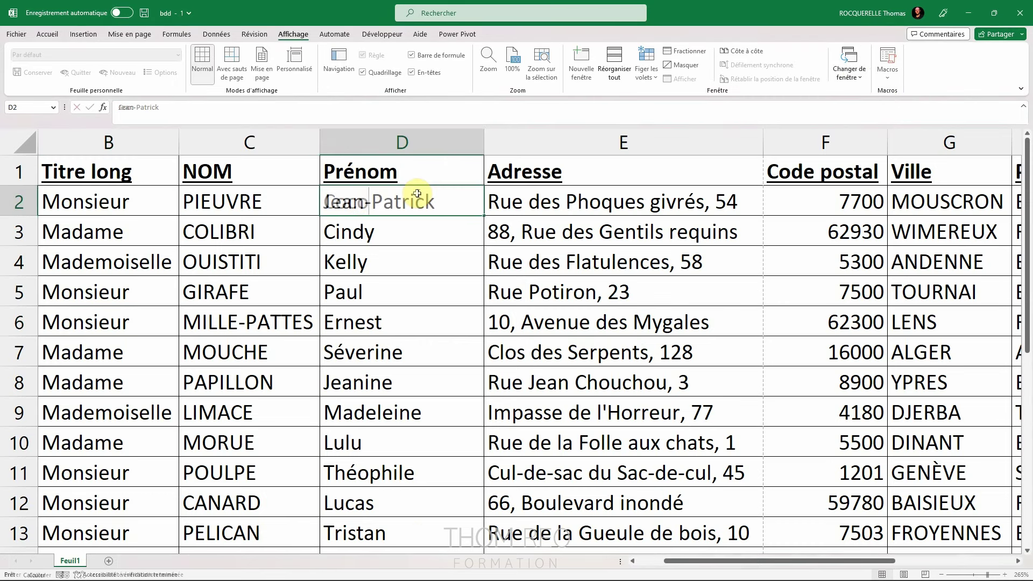
click(849, 69)
click(861, 107)
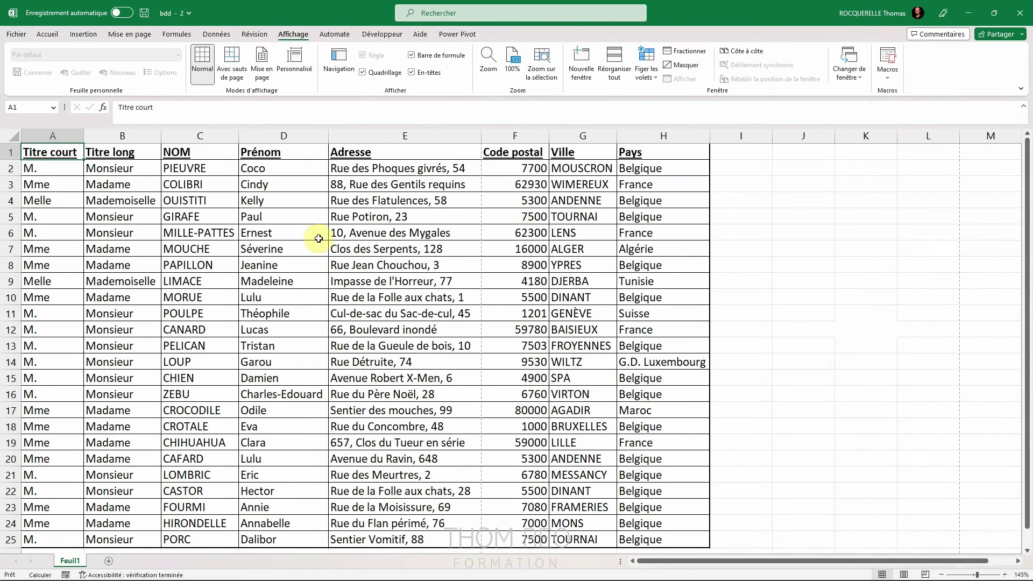
click(256, 172)
ctrl+scroll(267, 173, up, 1)
ctrl+scroll(276, 172, up, 2)
ctrl+scroll(279, 172, up, 2)
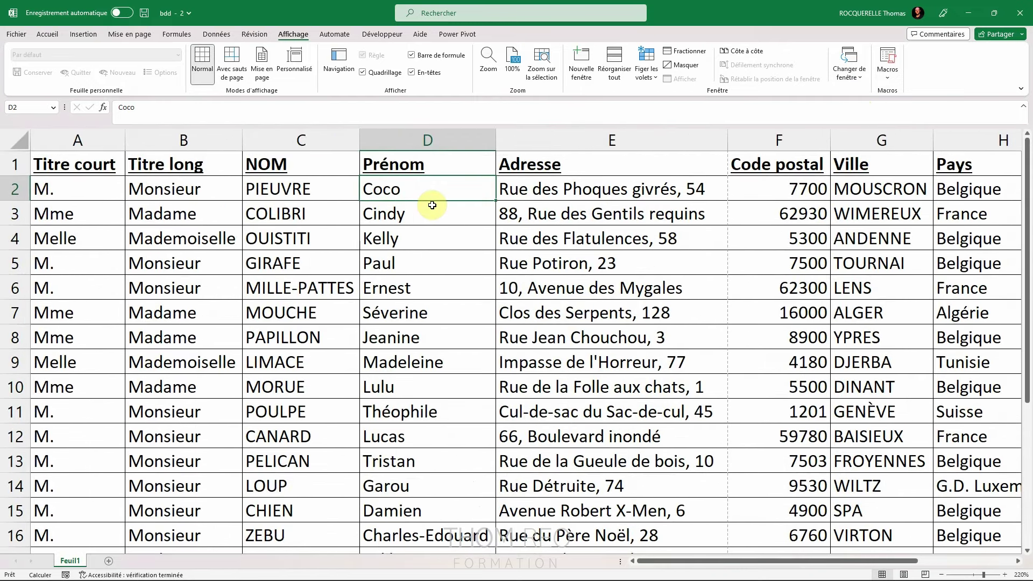
scroll(306, 358, down, 1)
scroll(300, 362, down, 2)
scroll(301, 361, down, 1)
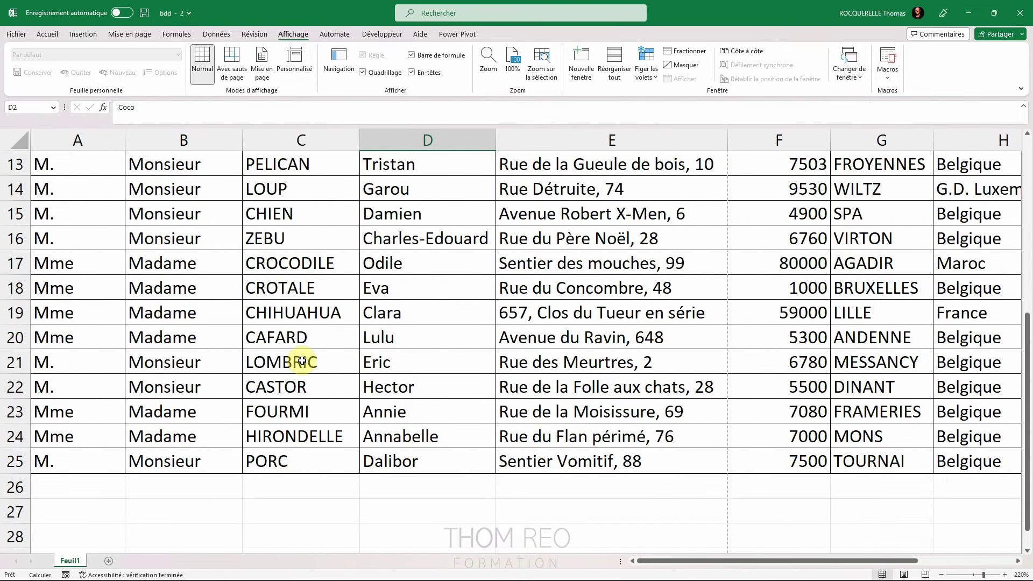
scroll(302, 361, up, 2)
scroll(300, 358, up, 1)
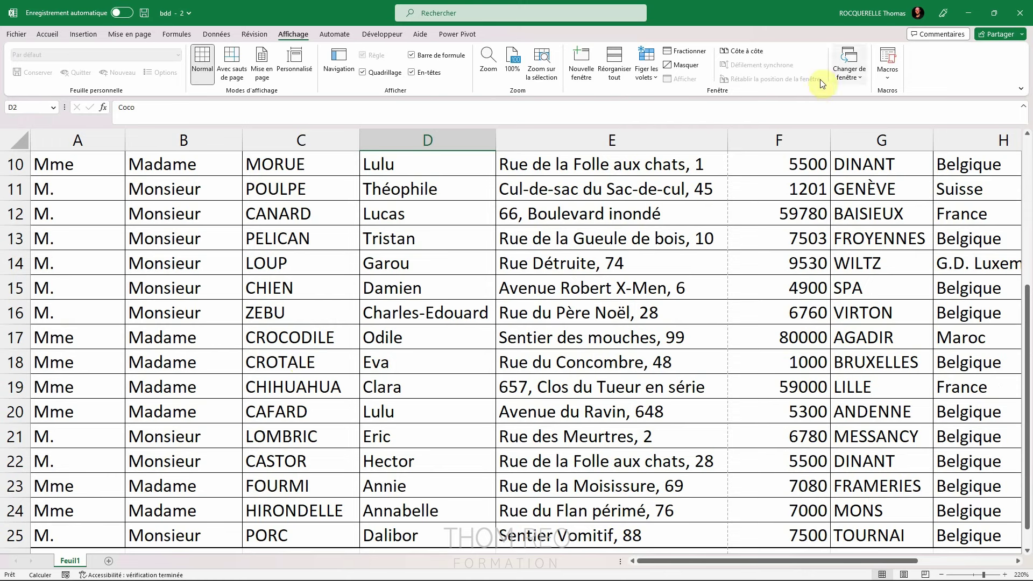
Switch back and forth between the bdd - 1 and bdd - 2 windows
click(849, 72)
click(861, 89)
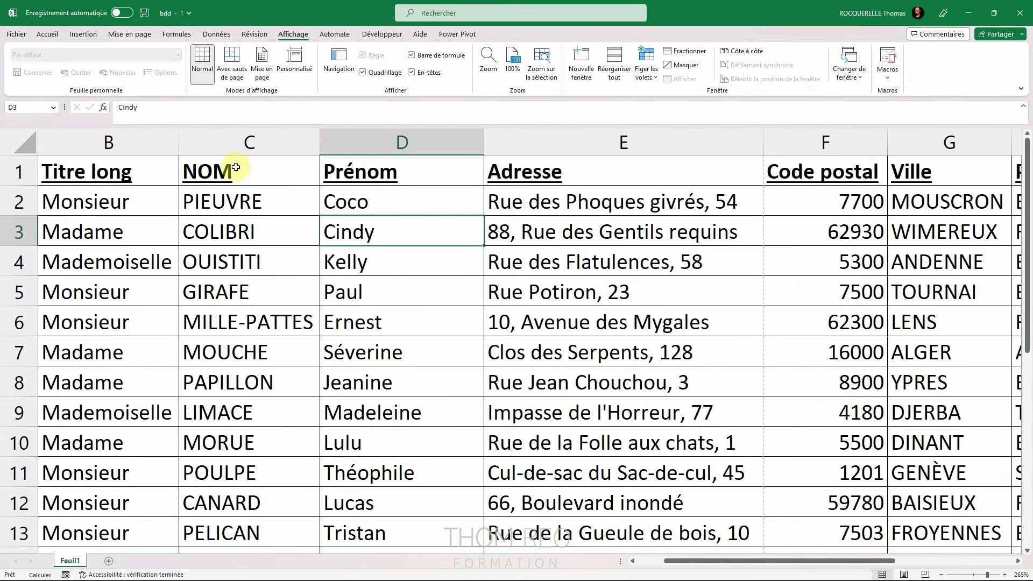
click(849, 69)
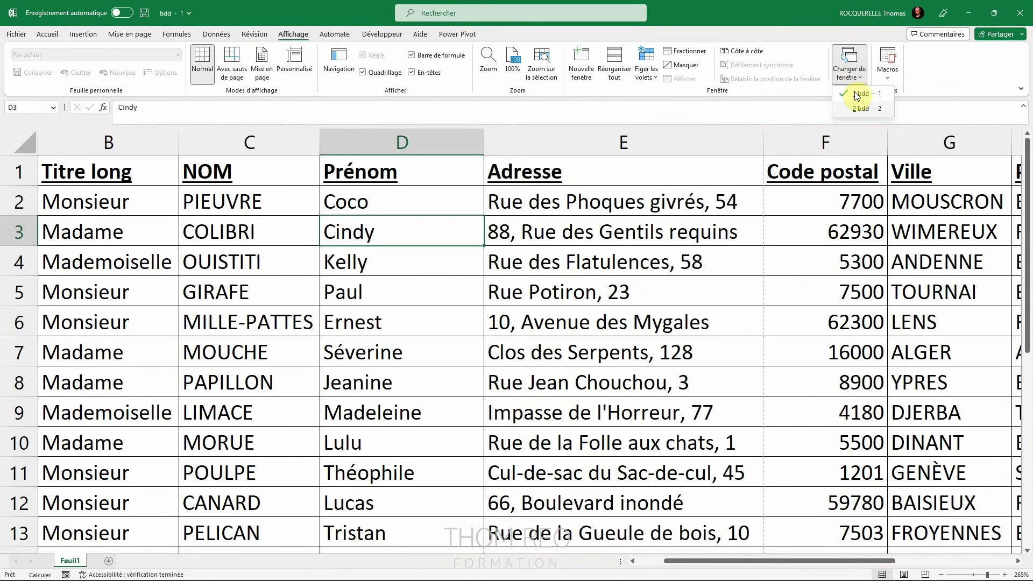
click(863, 108)
click(852, 70)
click(860, 93)
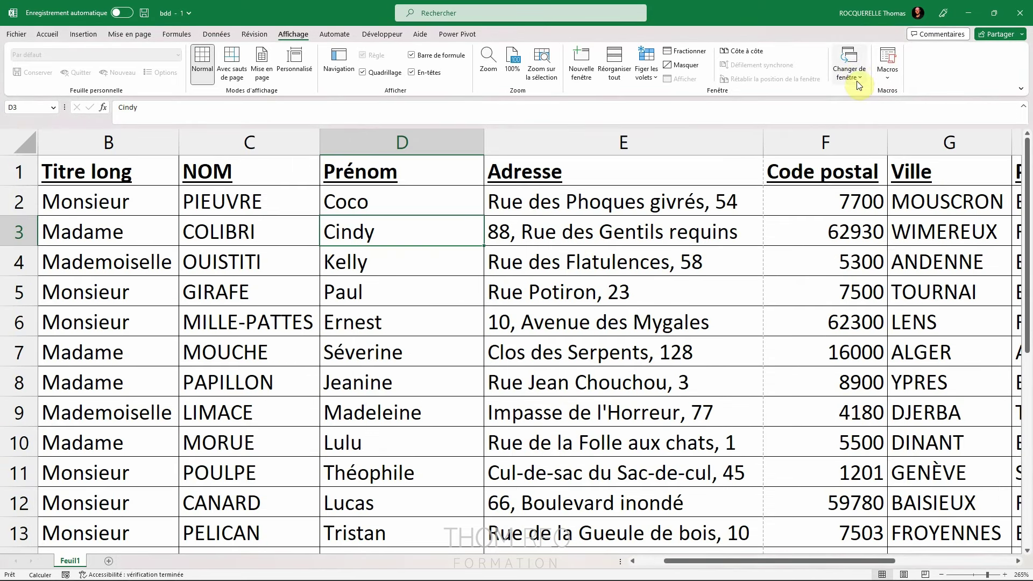
click(855, 75)
click(863, 108)
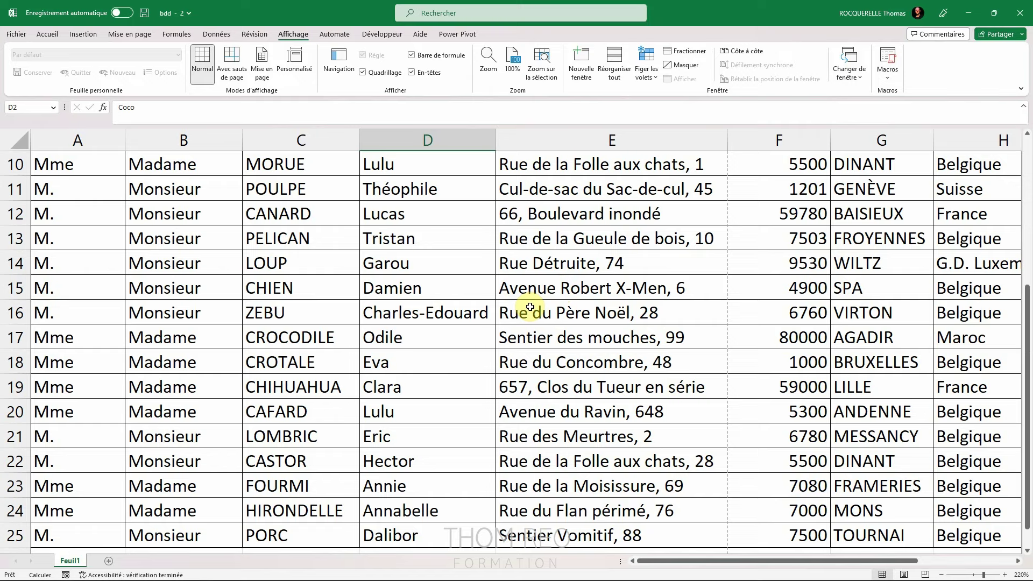
click(850, 70)
click(866, 109)
Close the bdd - 2 window and review the remaining open windows
click(1020, 19)
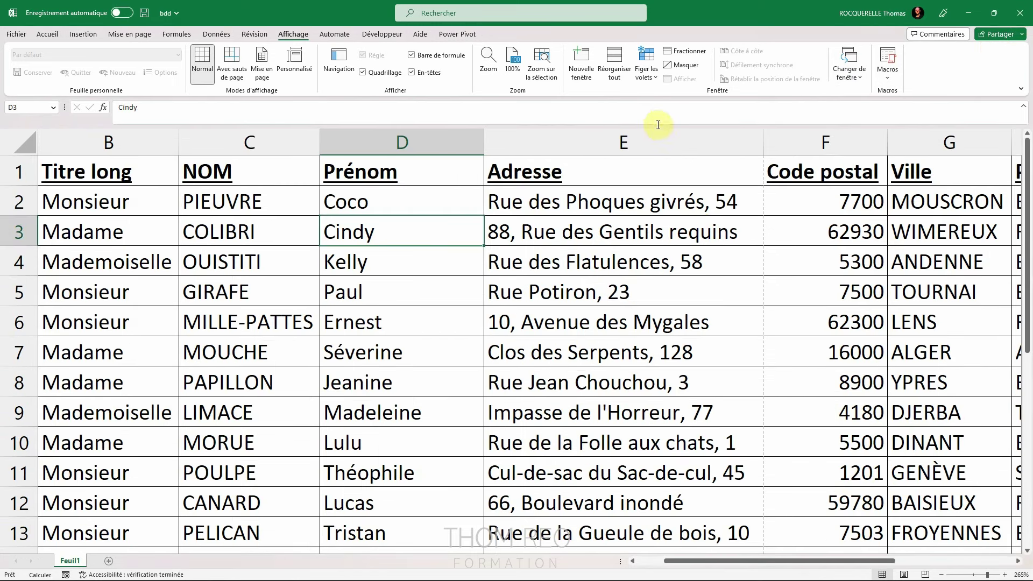
click(852, 62)
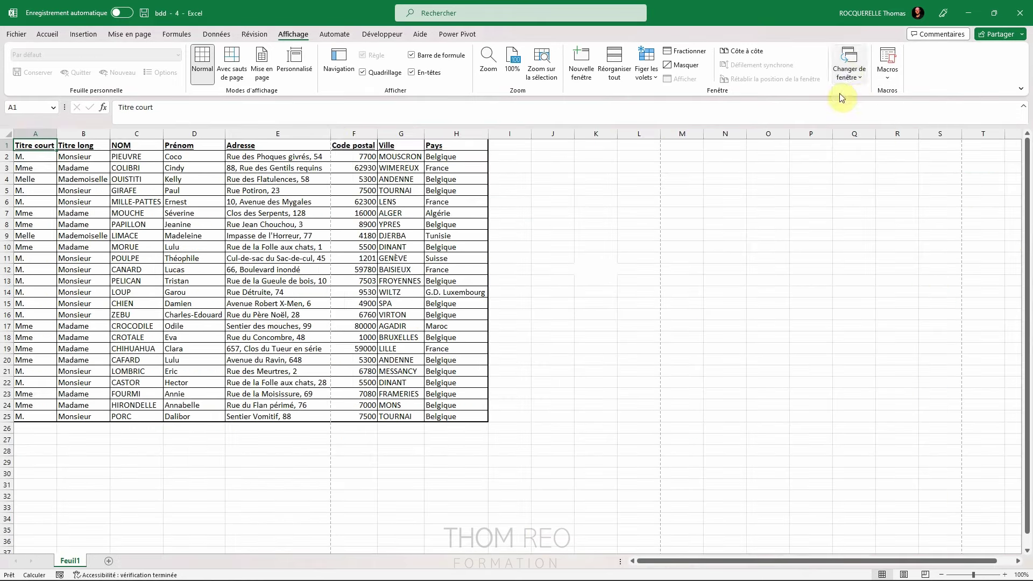
click(849, 67)
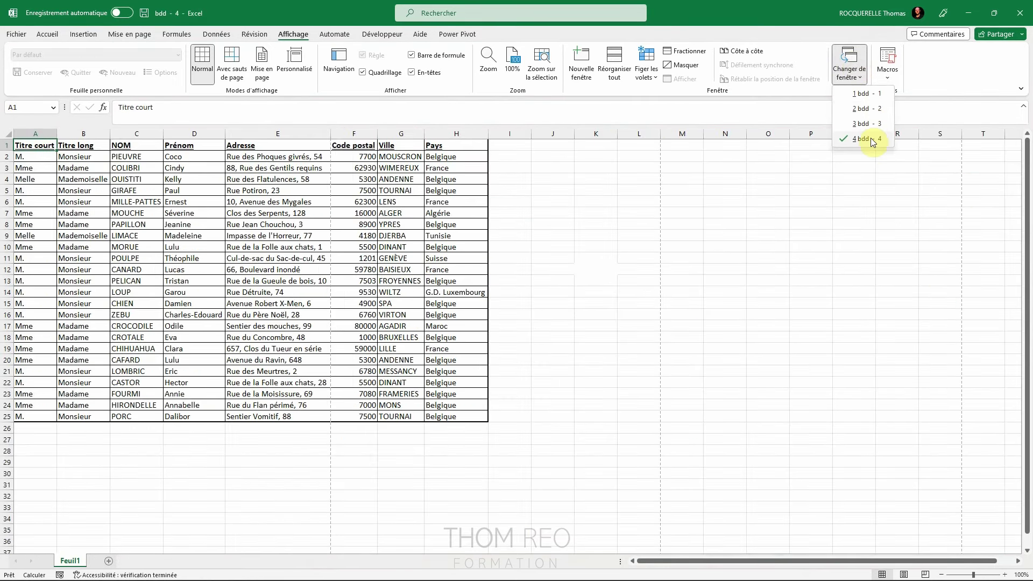
Tile the four bdd windows and change C2 from PIEUVRE to DODO
click(613, 64)
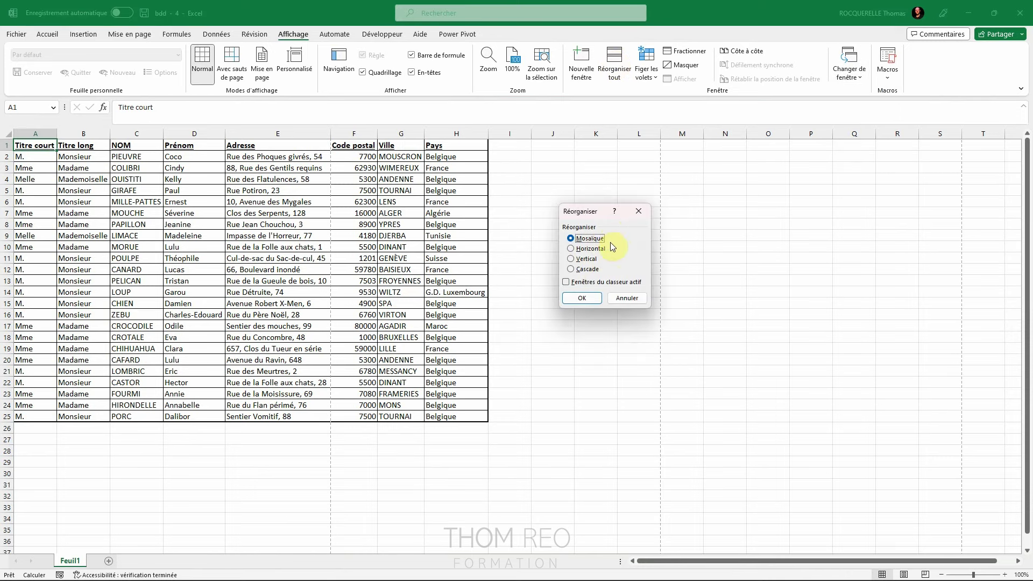
click(586, 299)
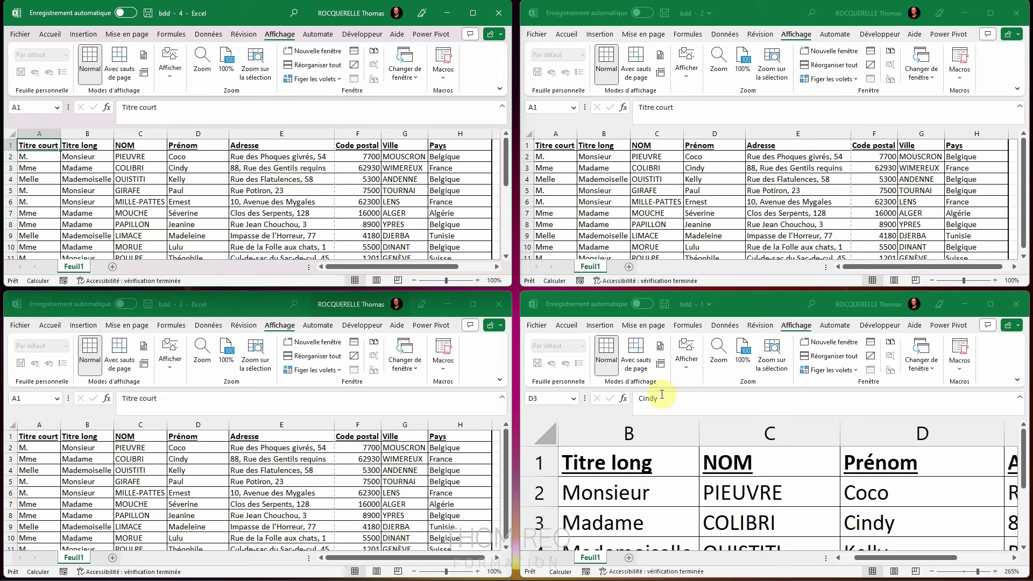
click(742, 492)
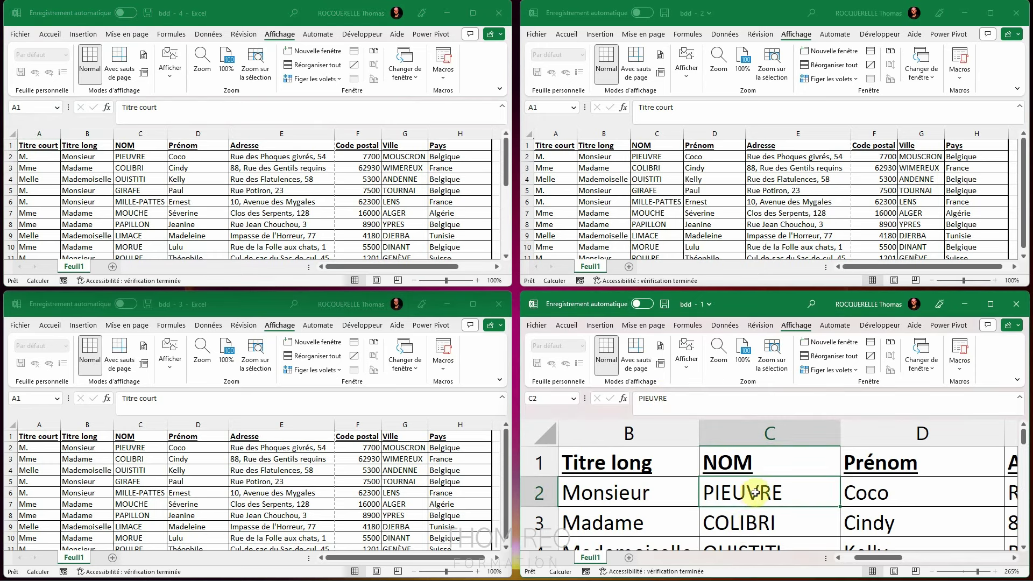
text(DODO)
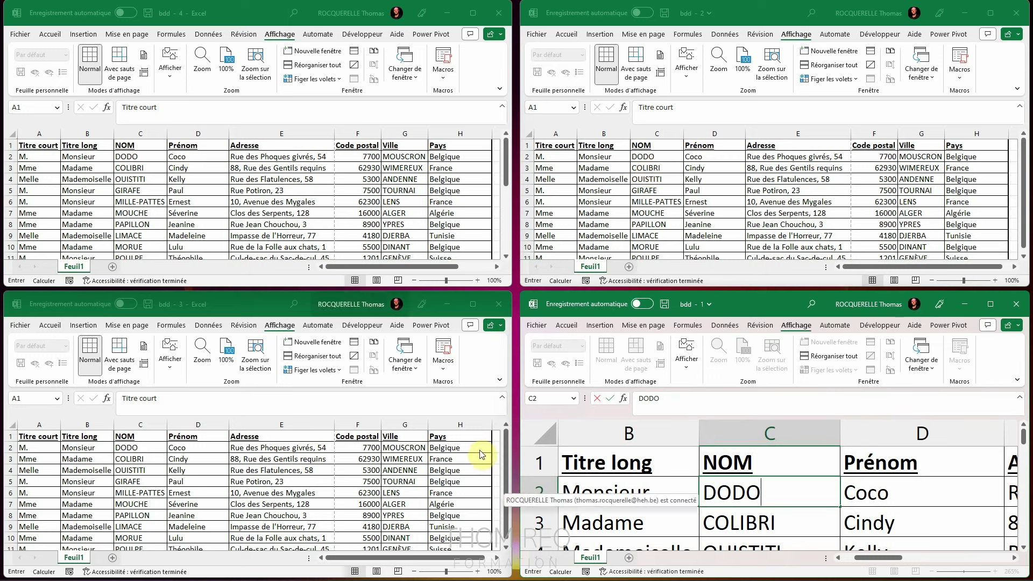
key(Tab)
click(314, 65)
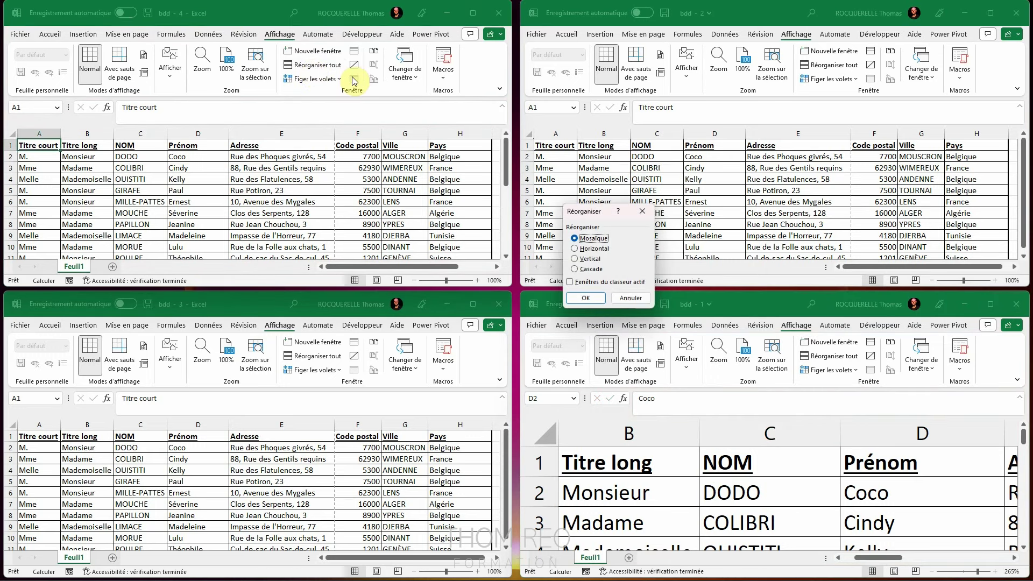
Arrange the four windows horizontally and close windows 4 and 3
click(593, 248)
click(586, 297)
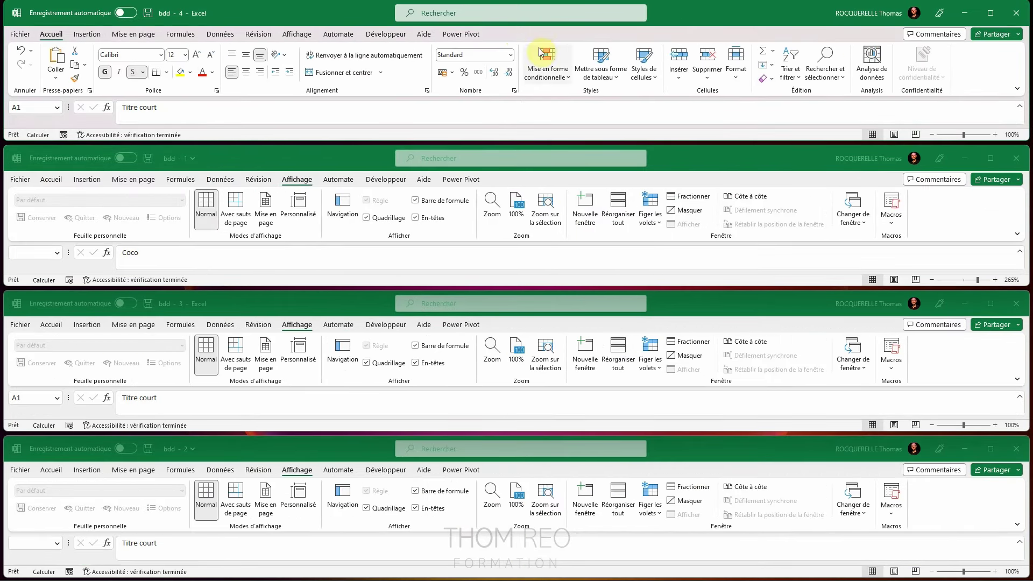
click(1016, 449)
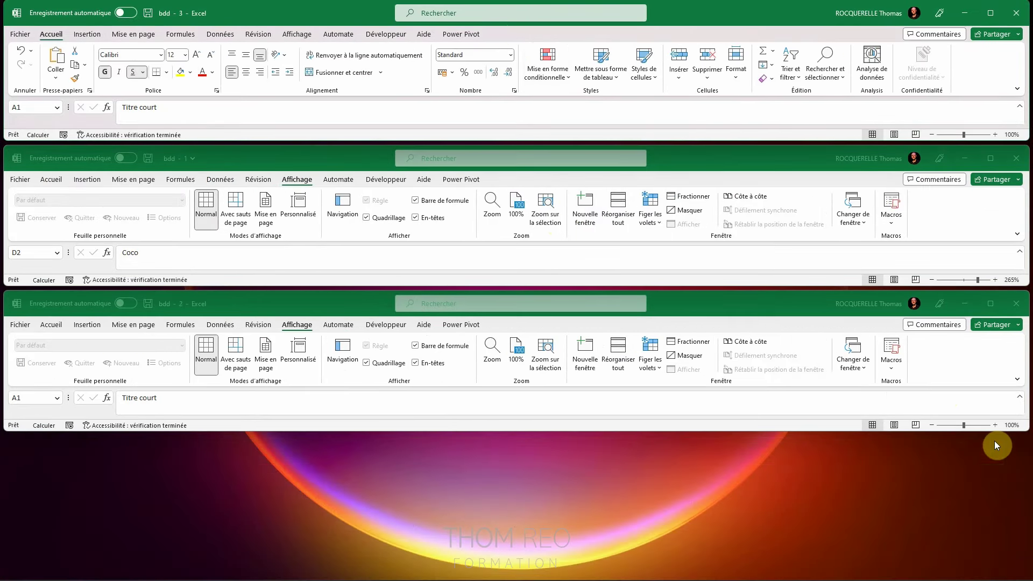
click(1016, 303)
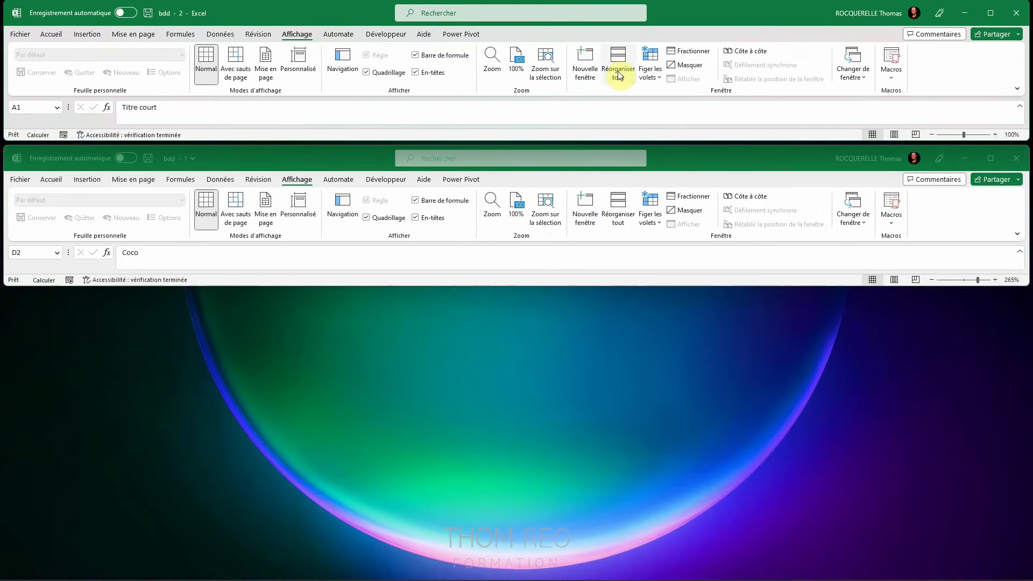
Re-arrange the two remaining windows horizontally, then vertically, then in a cascade
click(619, 73)
click(587, 297)
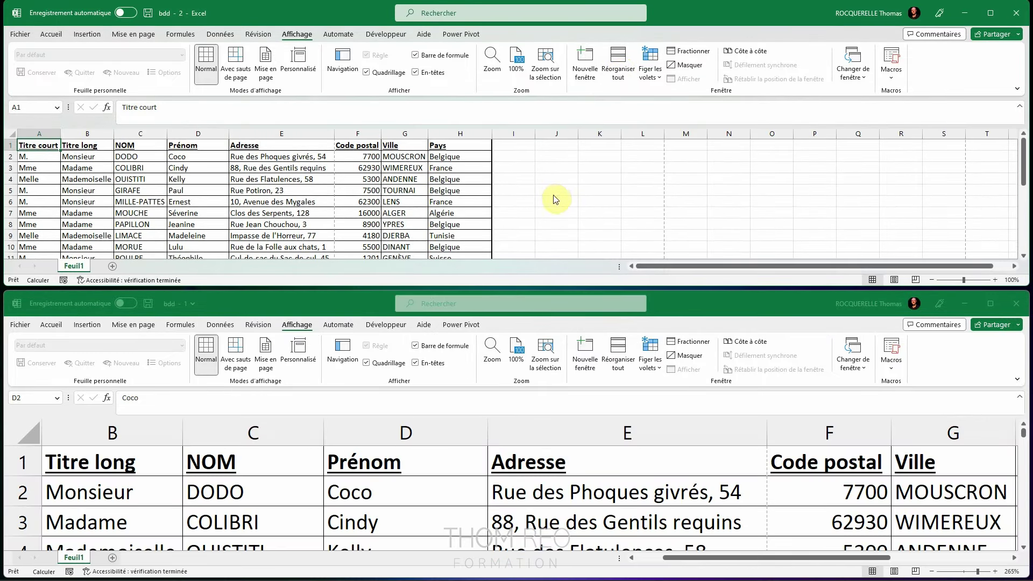
scroll(556, 192, down, 3)
scroll(623, 472, down, 3)
scroll(624, 472, down, 2)
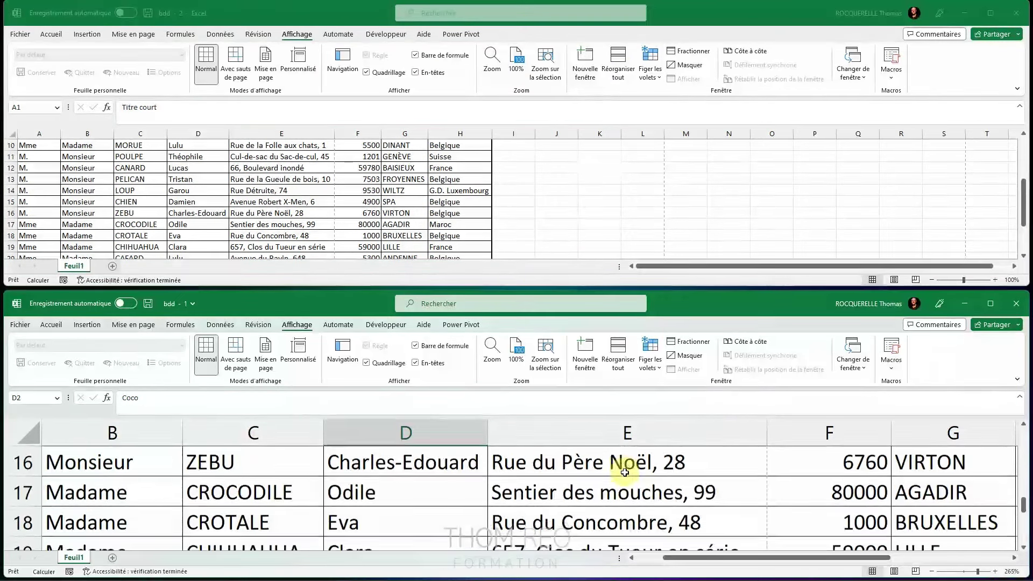
scroll(621, 457, up, 5)
click(619, 73)
click(593, 299)
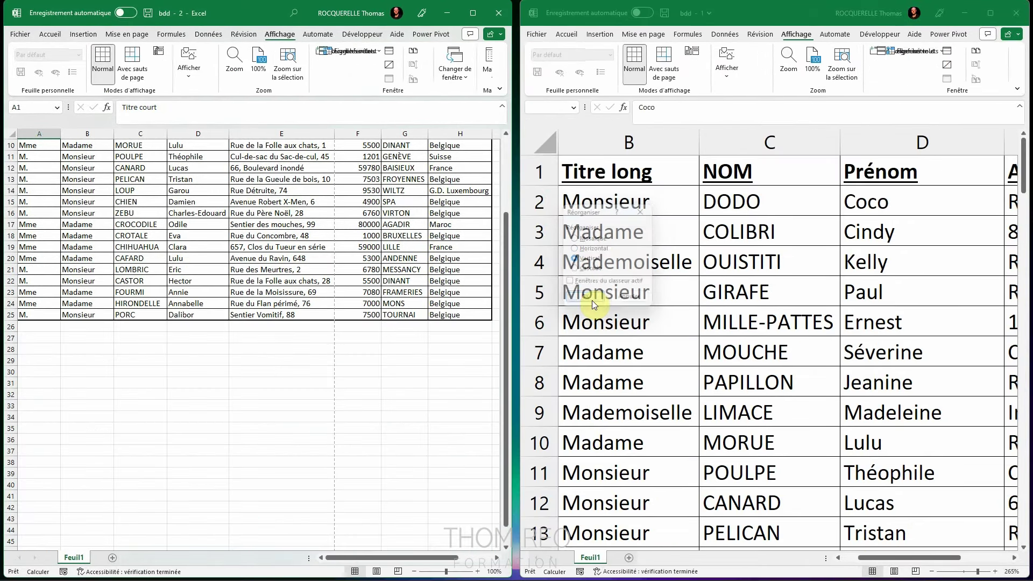
scroll(333, 279, up, 3)
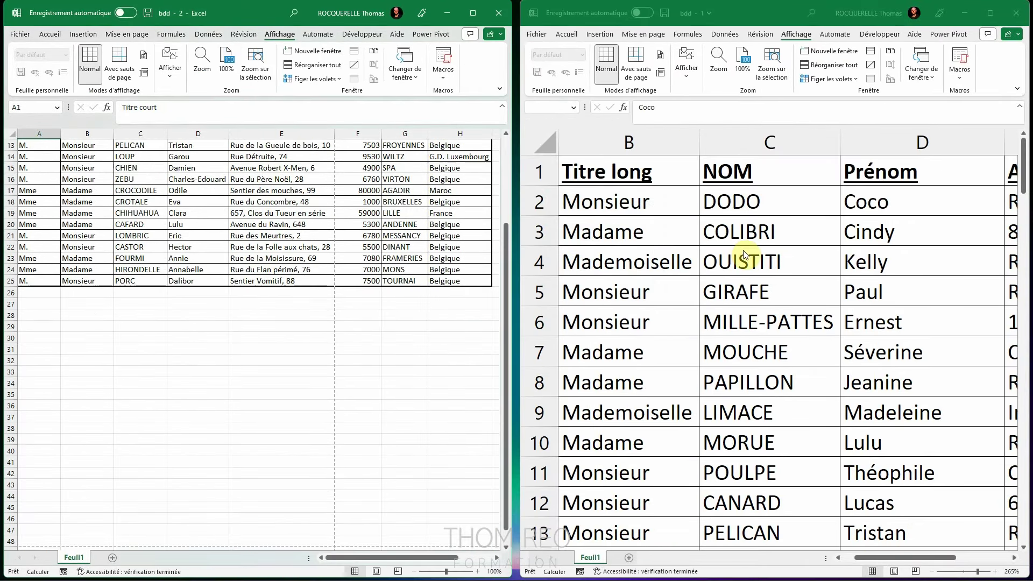
scroll(733, 260, down, 3)
scroll(748, 259, down, 1)
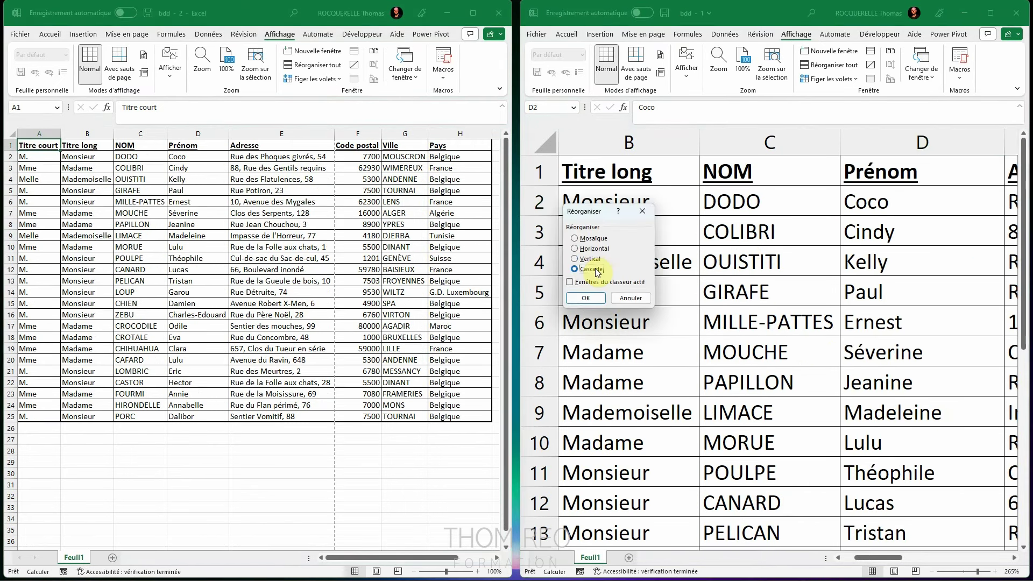
click(584, 301)
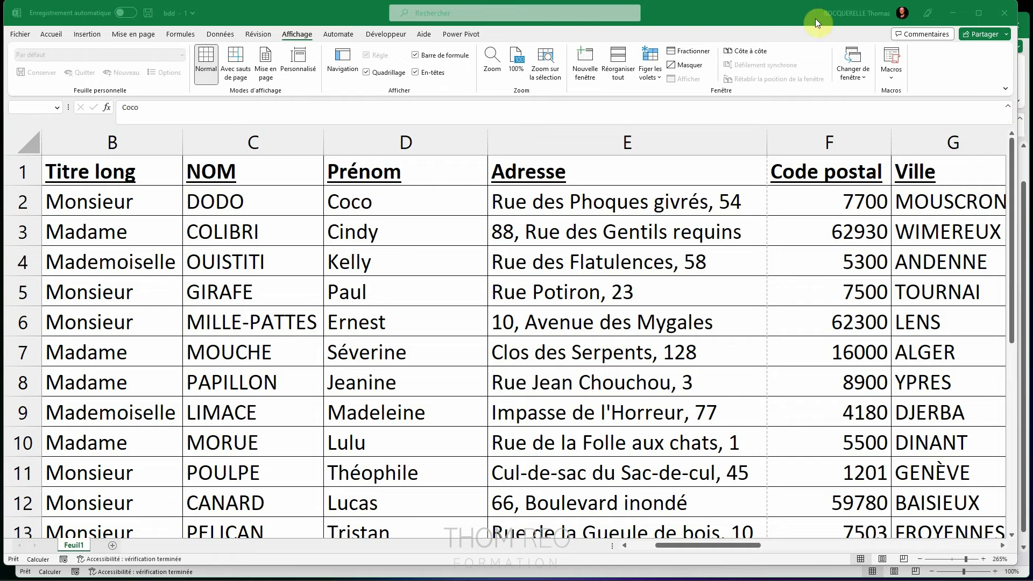
Maximize the bdd - 1 window and close the duplicate copy with Ctrl+W
drag(759, 13, 634, 21)
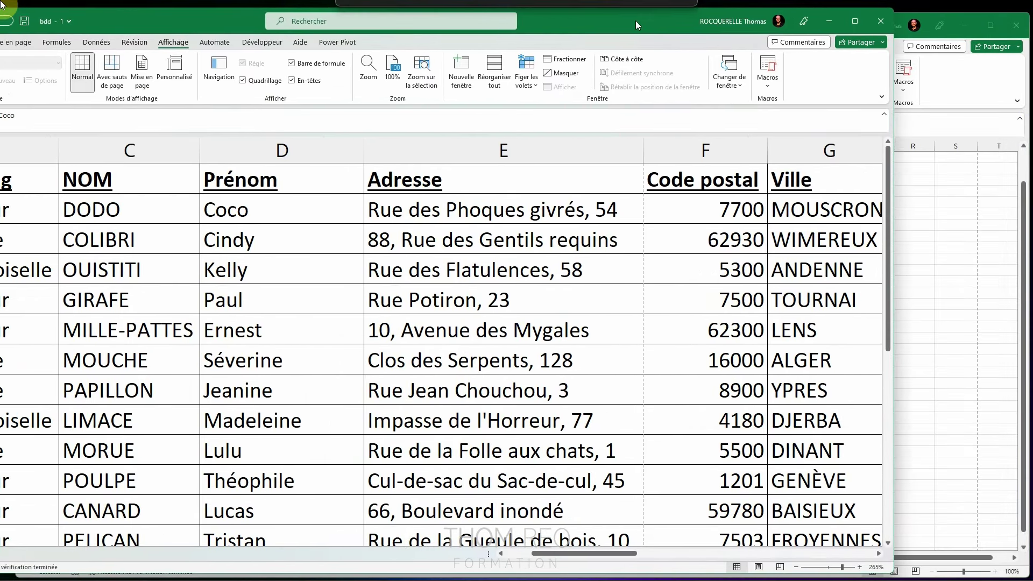
double_click(635, 20)
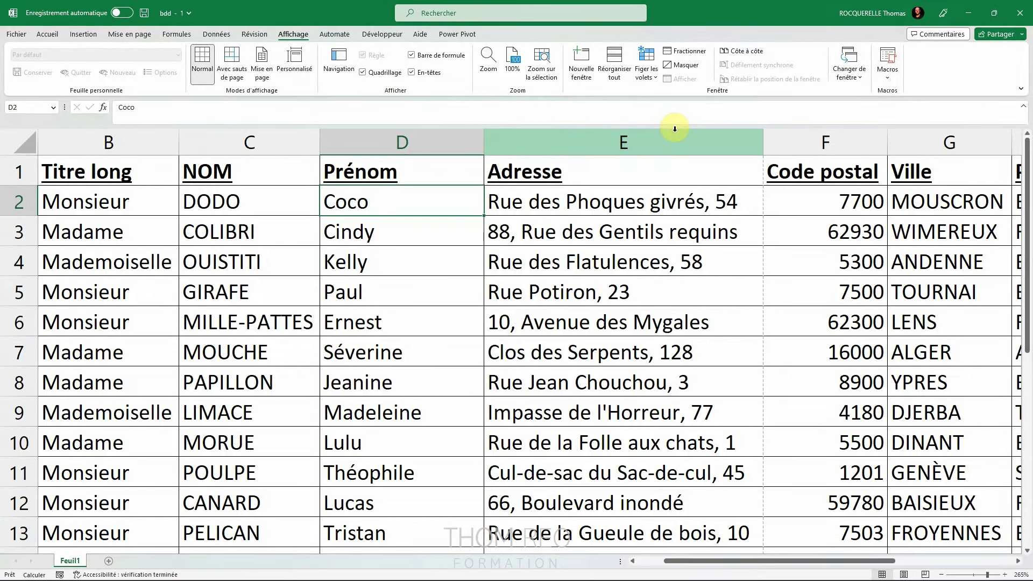
key(ctrl+w)
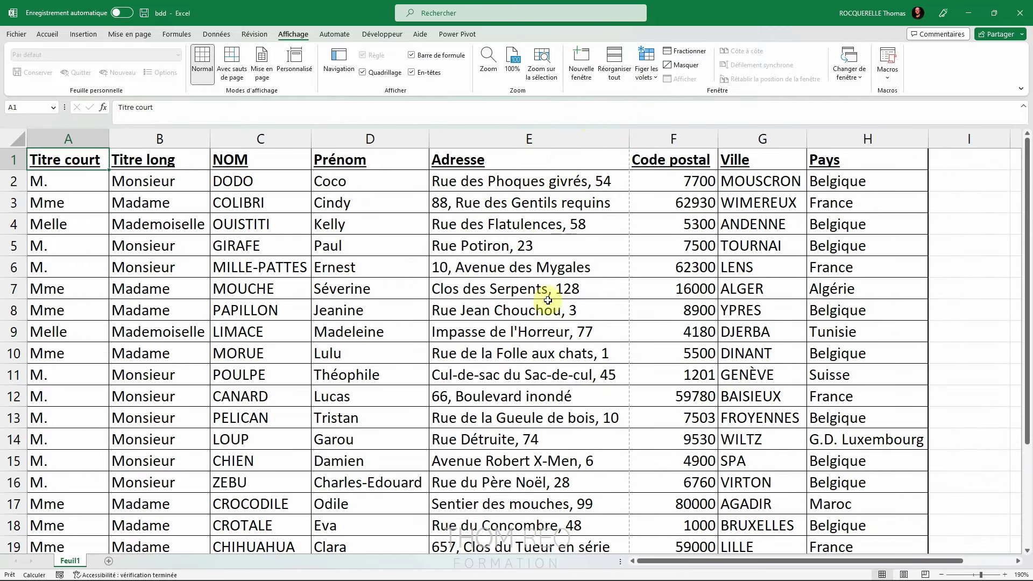
Freeze the top row so the header row (Titre court through Pays) stays visible
ctrl+scroll(542, 300, up, 3)
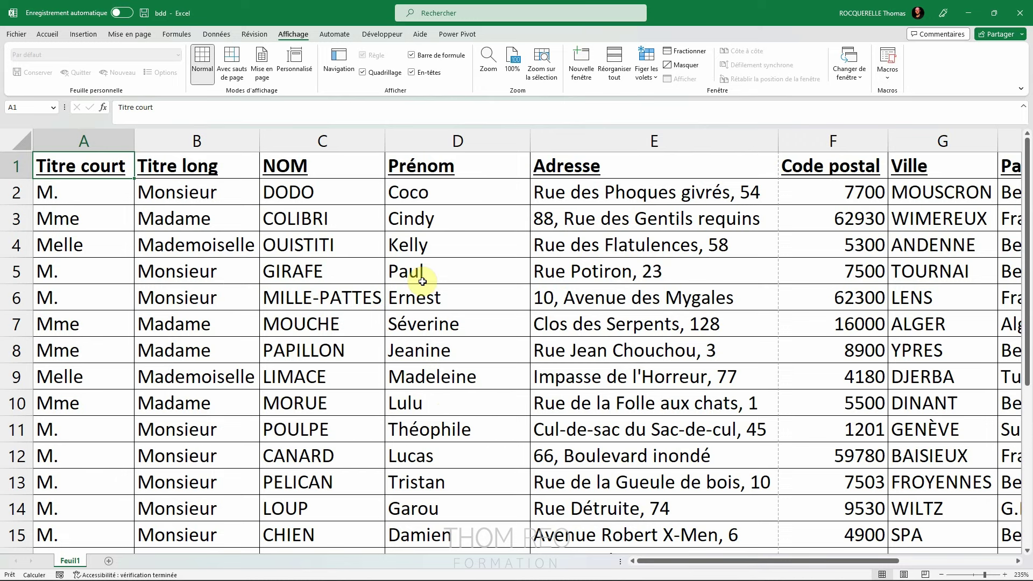
scroll(422, 281, down, 1)
scroll(422, 282, down, 2)
scroll(422, 281, down, 1)
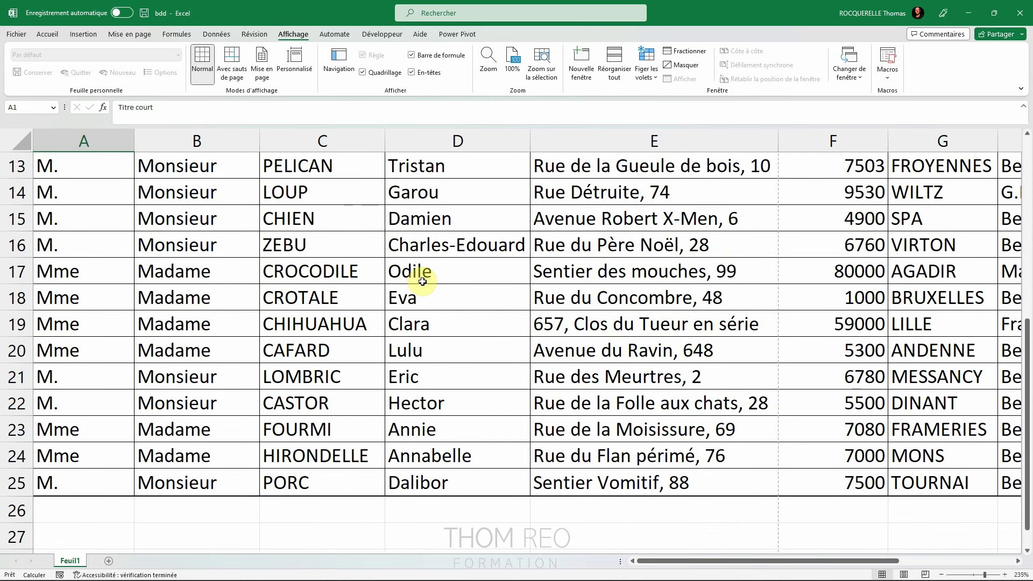
scroll(422, 281, down, 1)
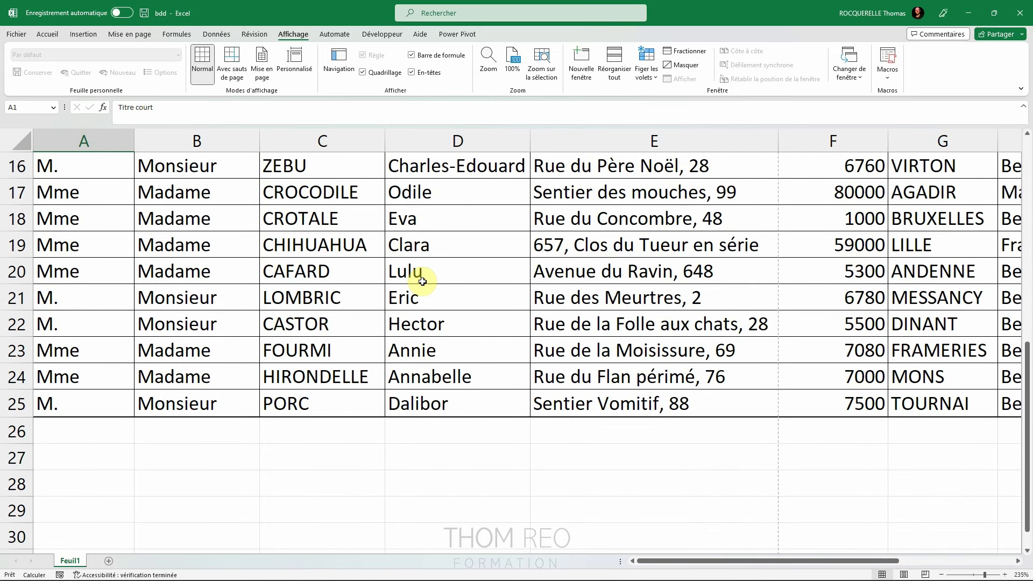
scroll(422, 281, up, 5)
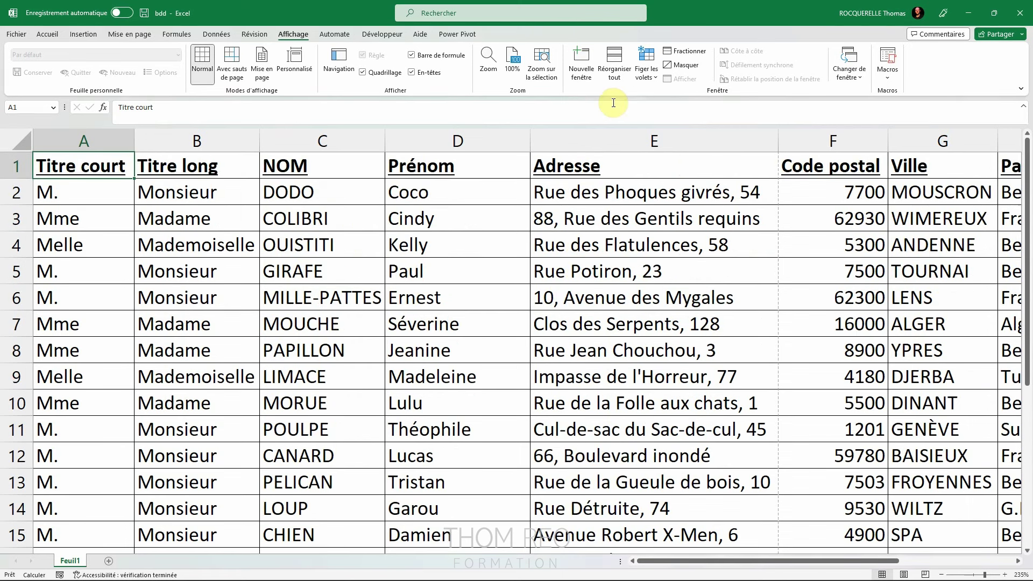
click(654, 69)
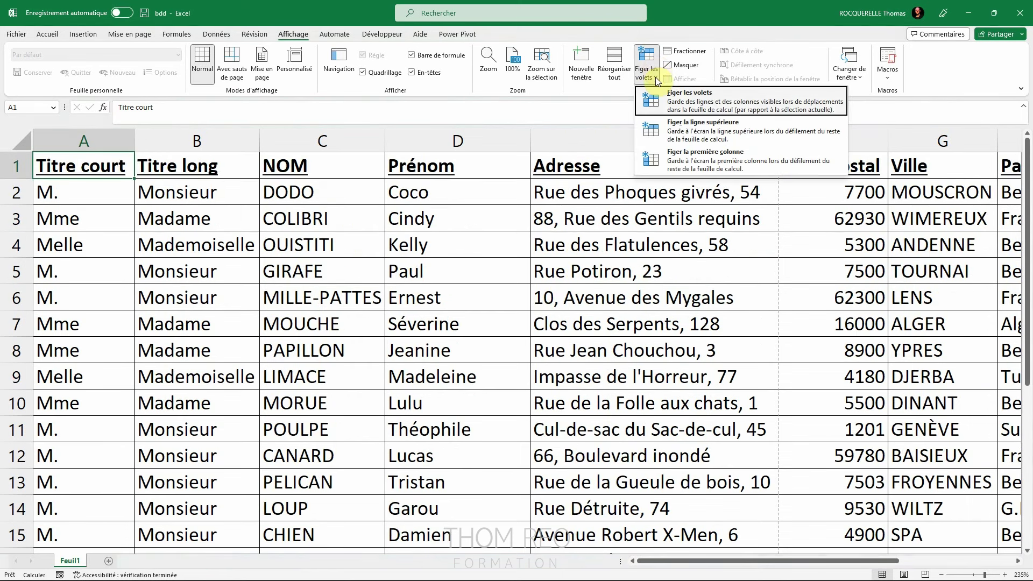
click(726, 130)
Scroll down through the contact list and back up to check the header stays fixed
scroll(393, 275, down, 1)
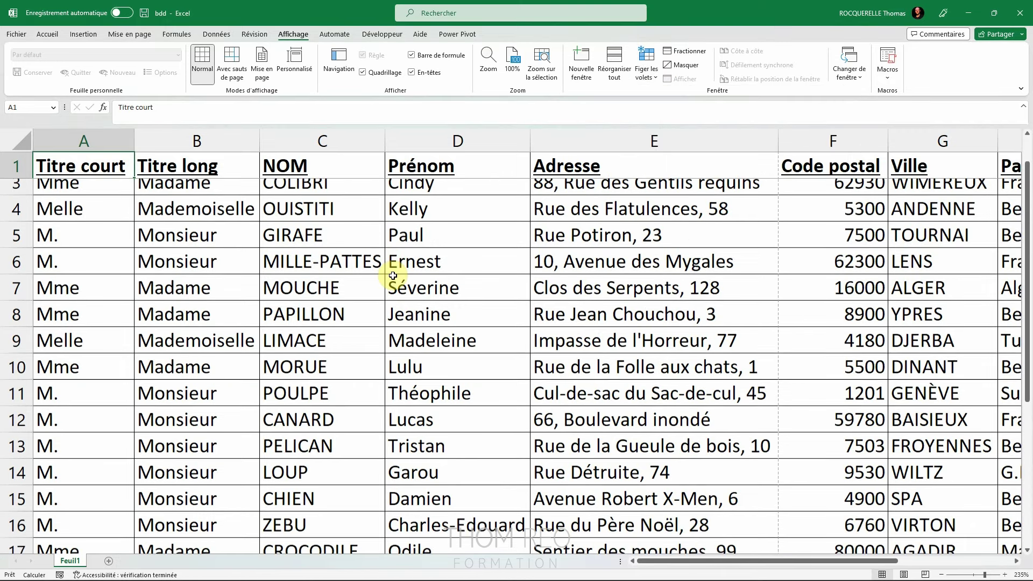
scroll(392, 275, down, 7)
scroll(393, 275, down, 2)
scroll(392, 275, down, 3)
scroll(393, 276, down, 2)
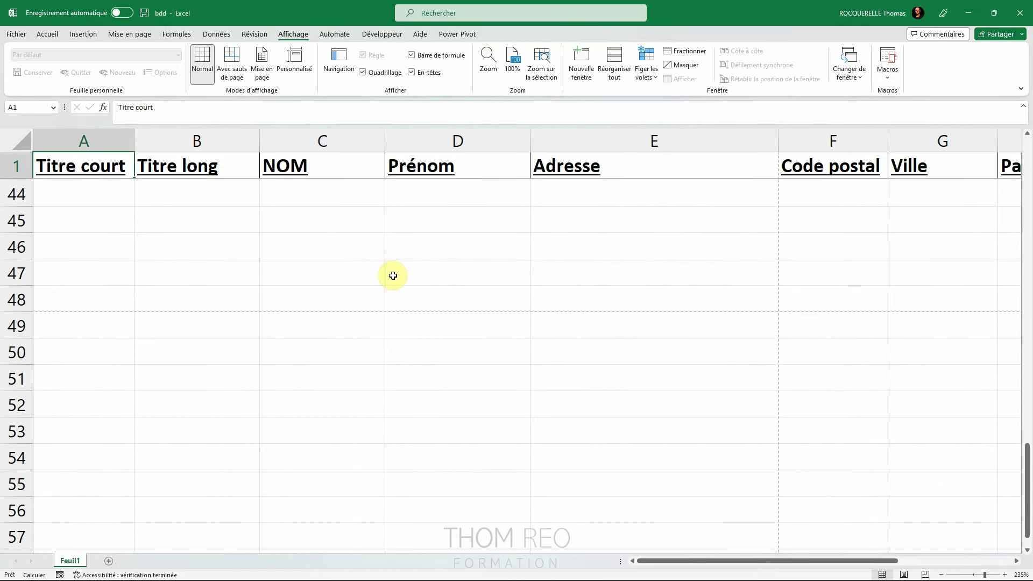
scroll(392, 275, up, 4)
scroll(393, 275, up, 1)
scroll(393, 275, up, 8)
scroll(393, 276, up, 1)
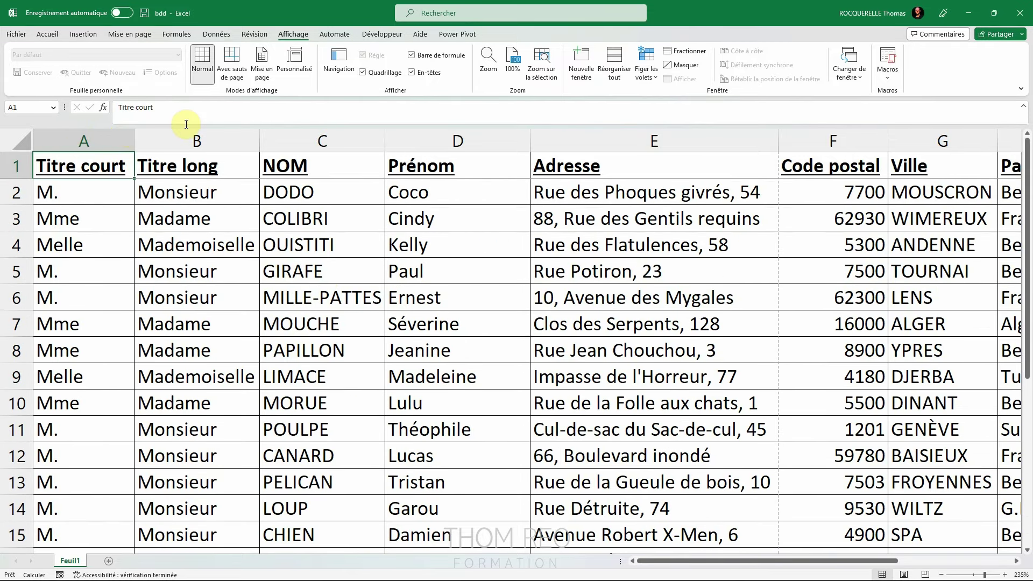
Freeze the first column, scroll sideways to test it, then unfreeze all panes
click(645, 67)
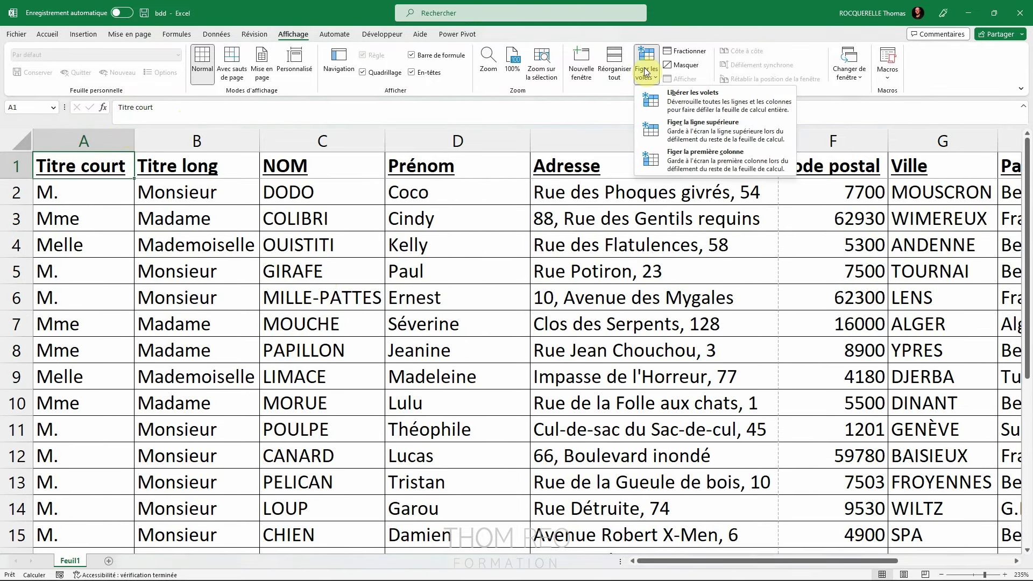
click(693, 168)
mouse_move(652, 565)
mouse_down()
mouse_move(767, 567)
mouse_move(635, 565)
mouse_up()
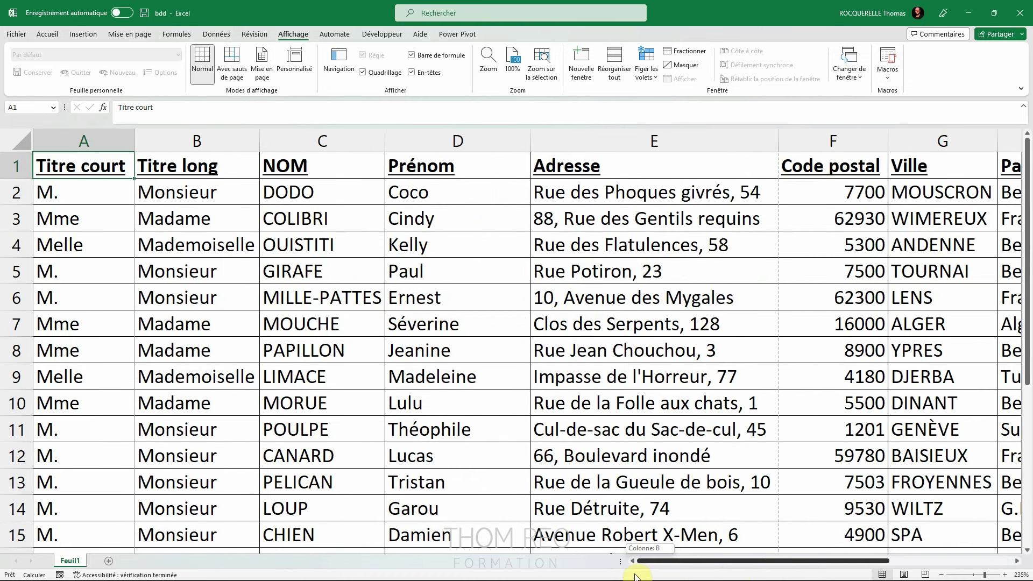
click(647, 72)
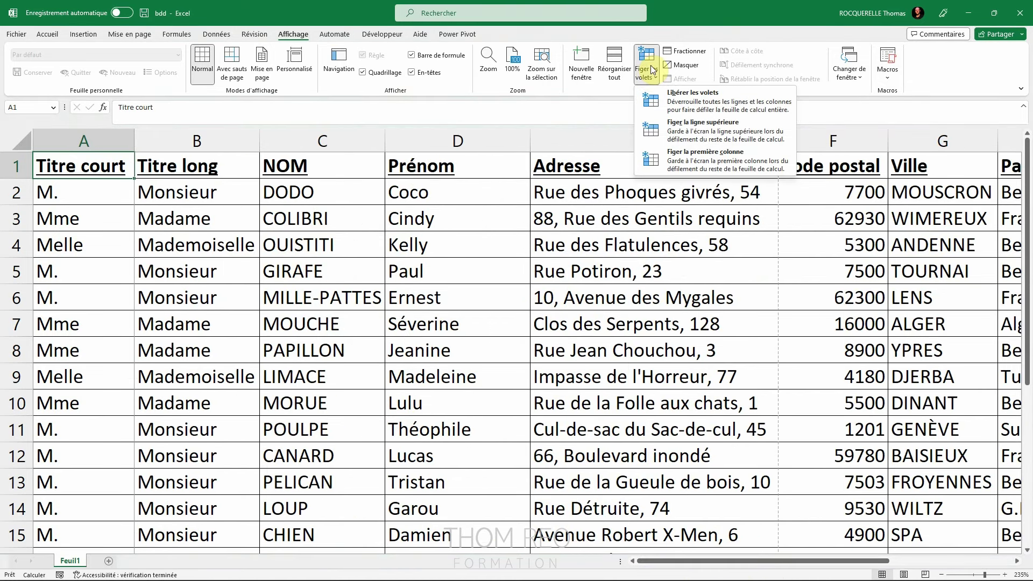
click(715, 98)
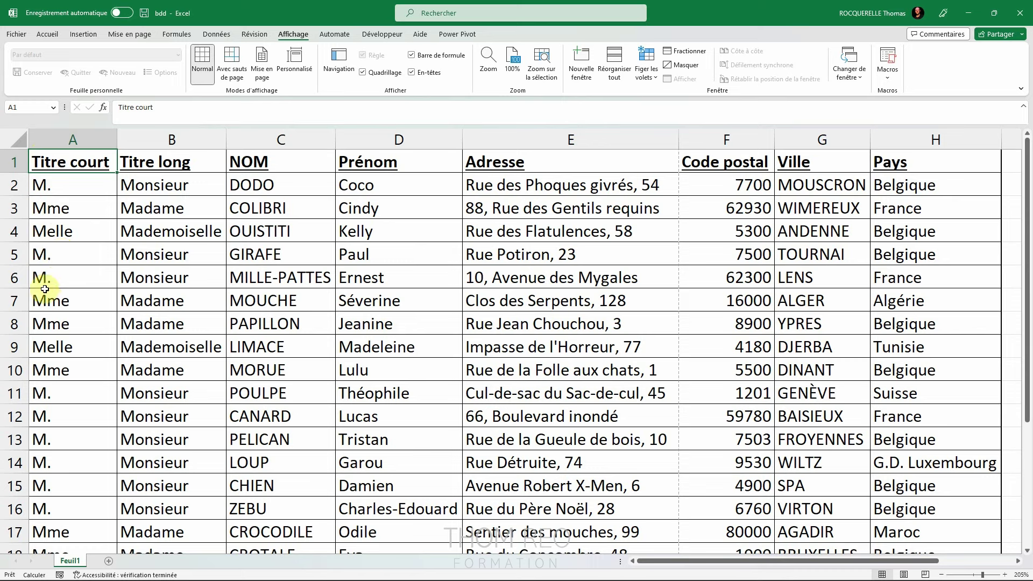
Select row 6 and freeze panes so rows 1–5 stay fixed
click(12, 278)
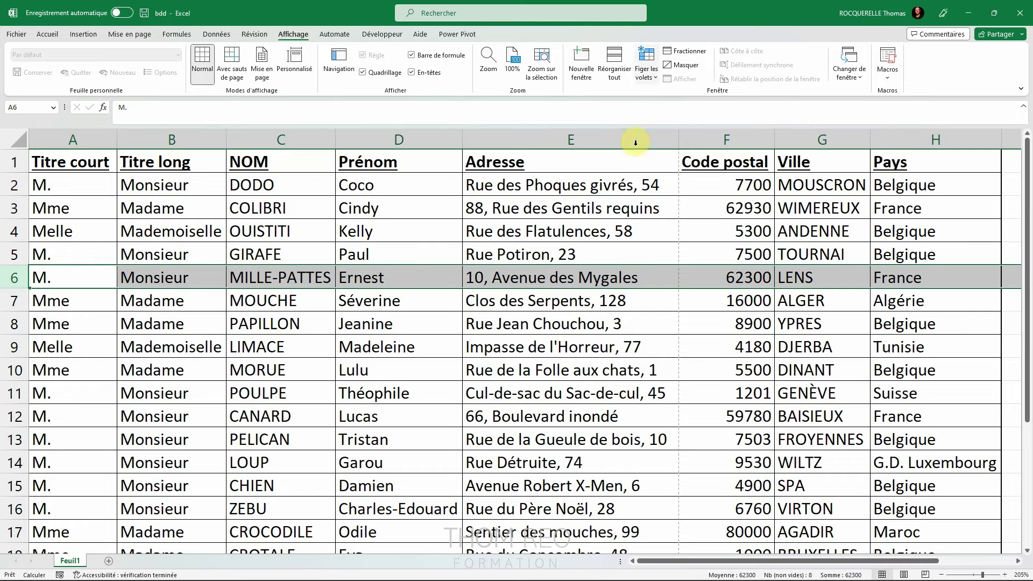
click(648, 73)
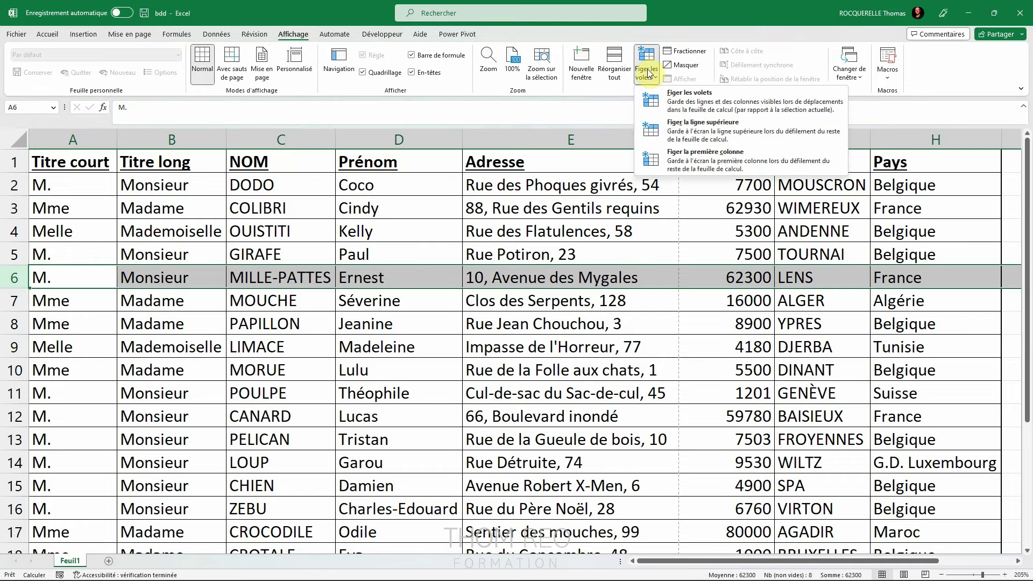
click(702, 106)
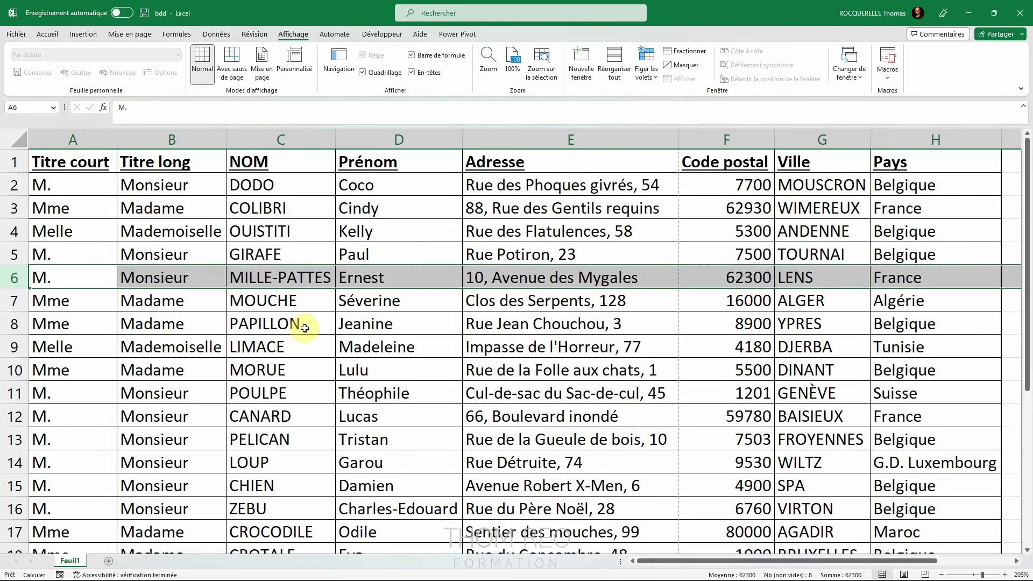
Scroll through the records to test the frozen rows, then return to cell A1
scroll(301, 326, down, 1)
scroll(303, 327, down, 1)
scroll(304, 328, down, 1)
scroll(305, 328, down, 1)
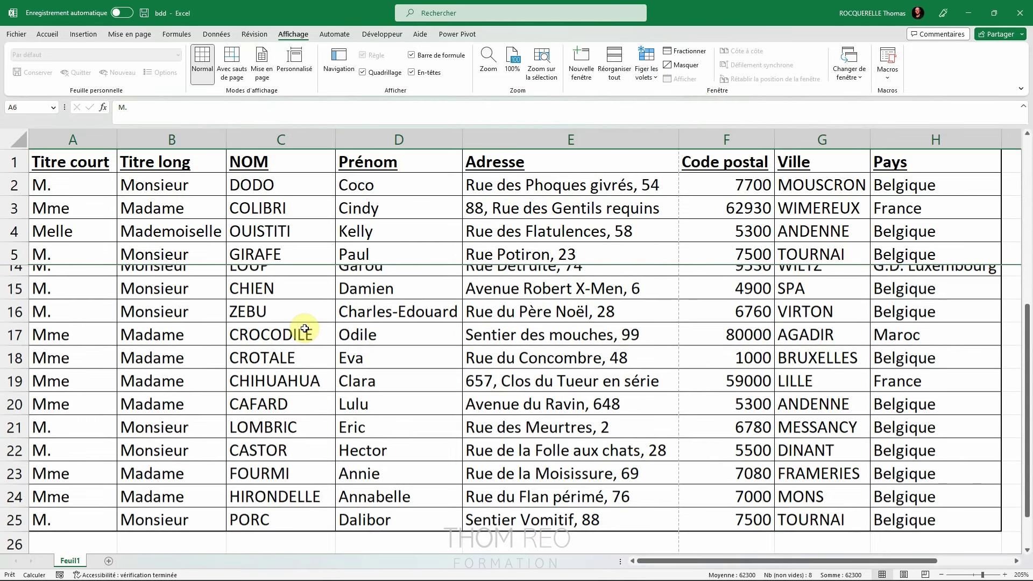
scroll(305, 328, down, 2)
scroll(304, 328, down, 2)
scroll(304, 328, down, 2)
scroll(303, 326, up, 3)
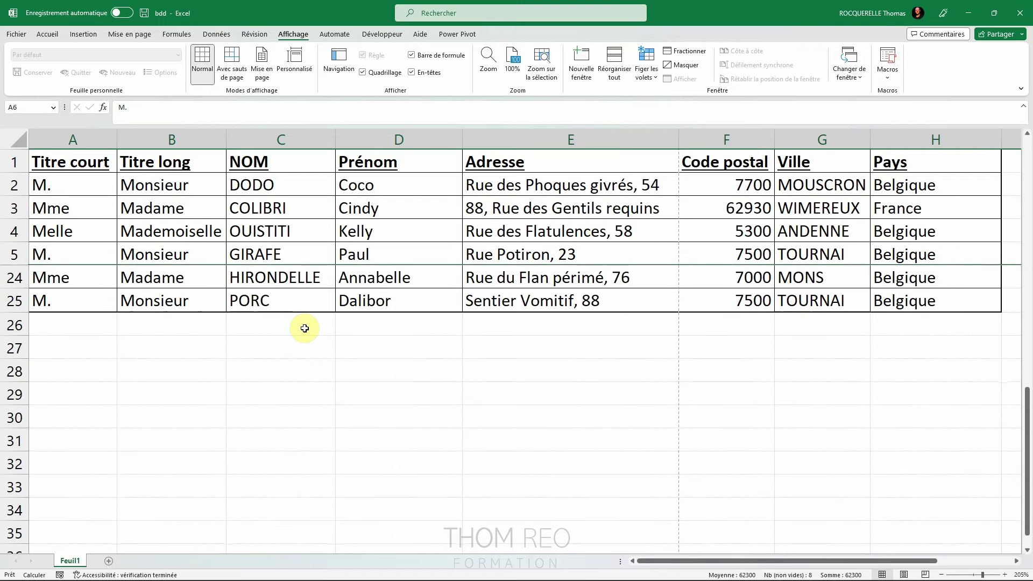
scroll(272, 325, up, 3)
scroll(285, 285, up, 3)
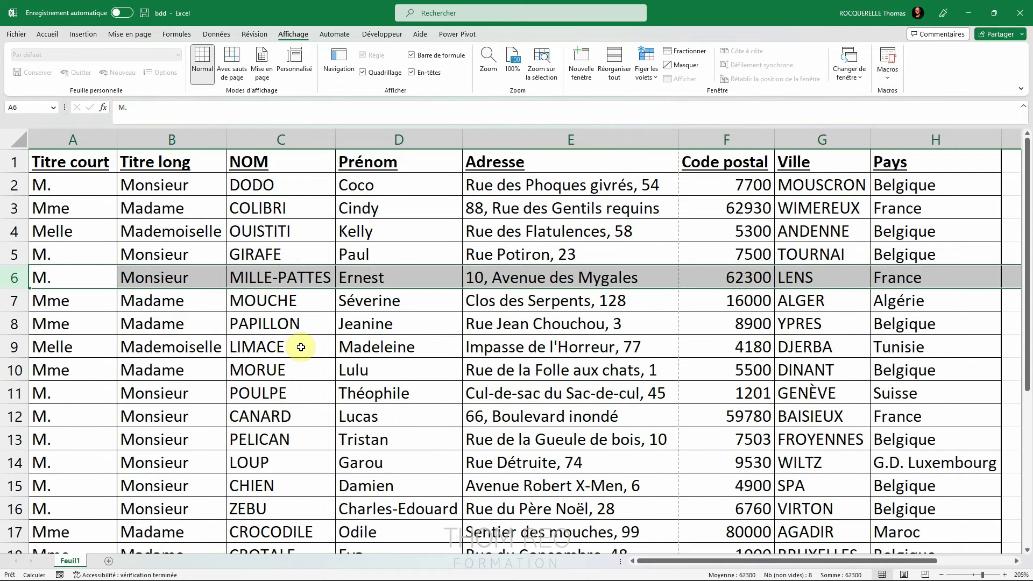
key(ctrl+Home)
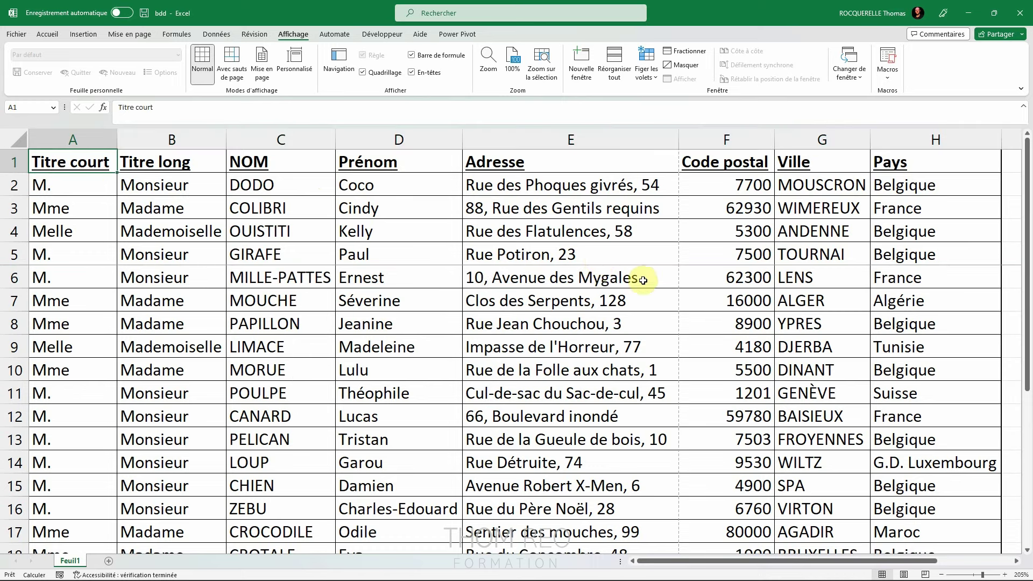
click(398, 346)
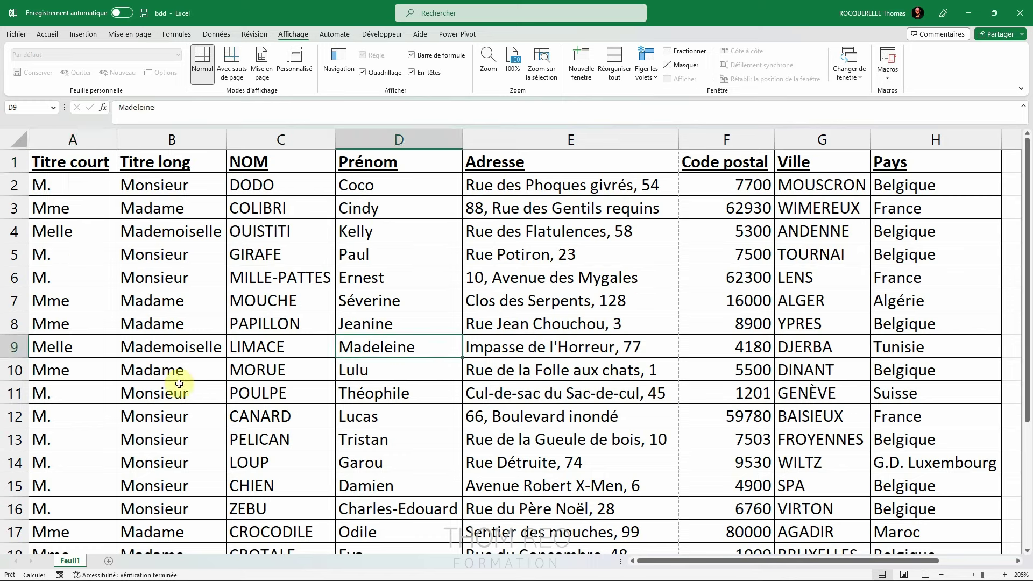
click(10, 370)
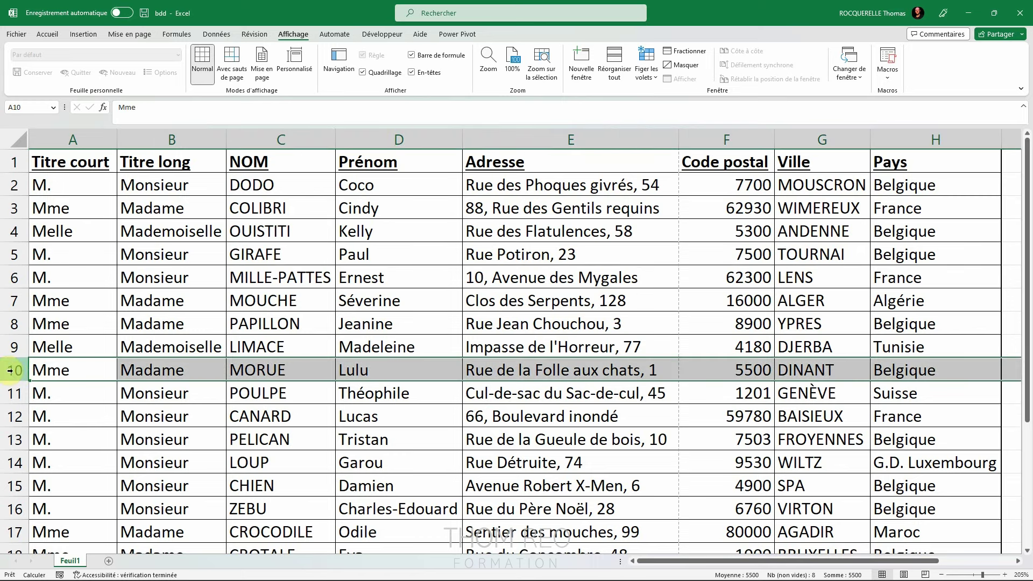
click(689, 52)
click(399, 418)
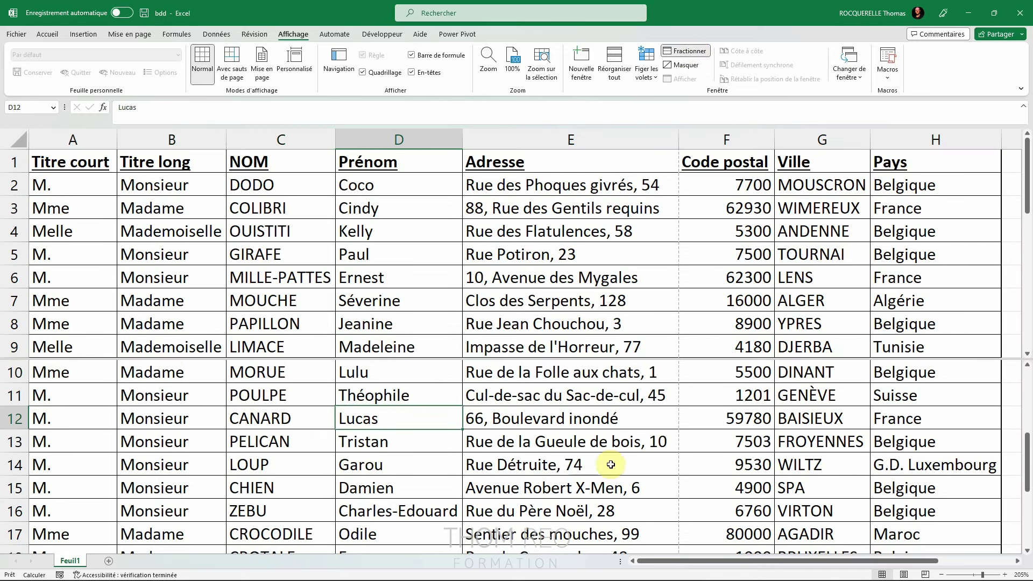
scroll(640, 428, down, 2)
scroll(640, 427, down, 2)
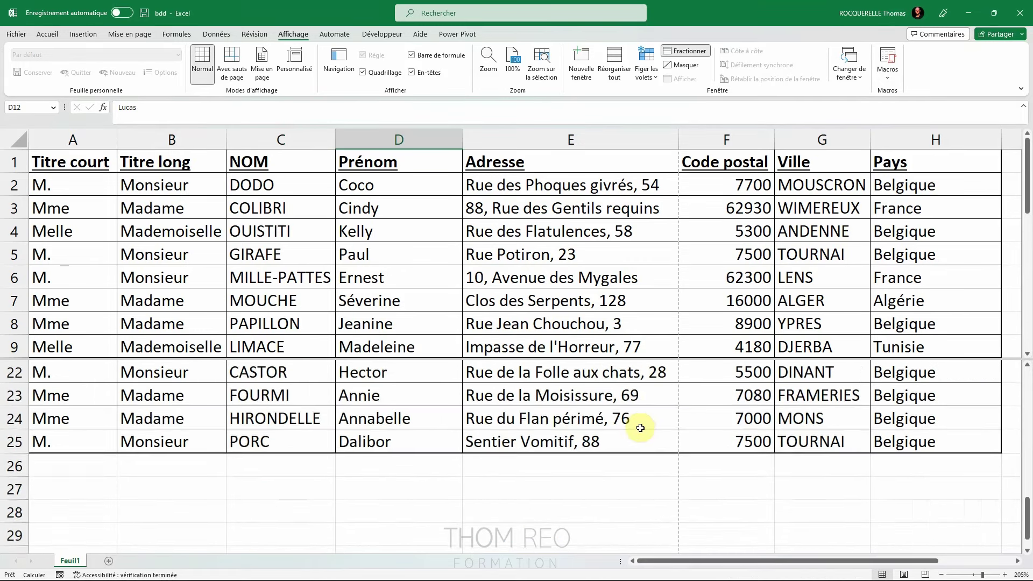
scroll(640, 427, up, 2)
scroll(640, 428, down, 1)
scroll(640, 428, down, 1)
scroll(640, 428, up, 6)
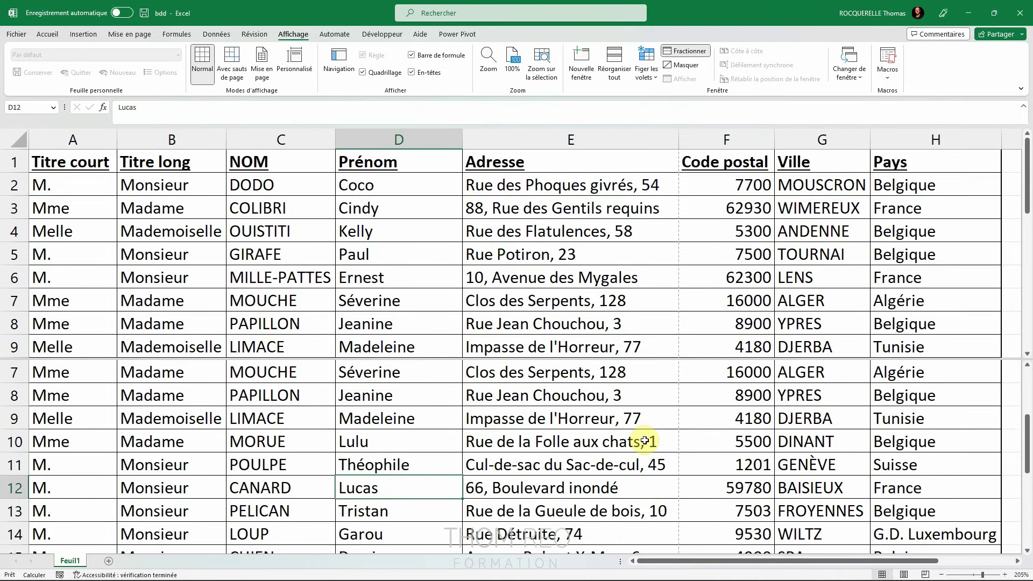
scroll(538, 220, down, 1)
click(525, 231)
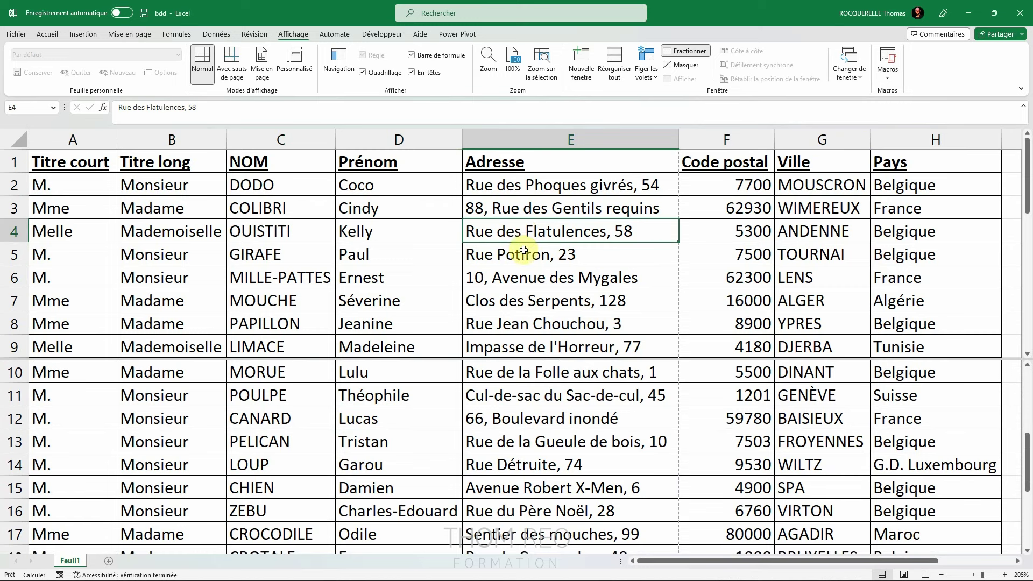
scroll(523, 250, down, 1)
scroll(523, 251, down, 2)
scroll(525, 255, down, 1)
scroll(526, 261, down, 1)
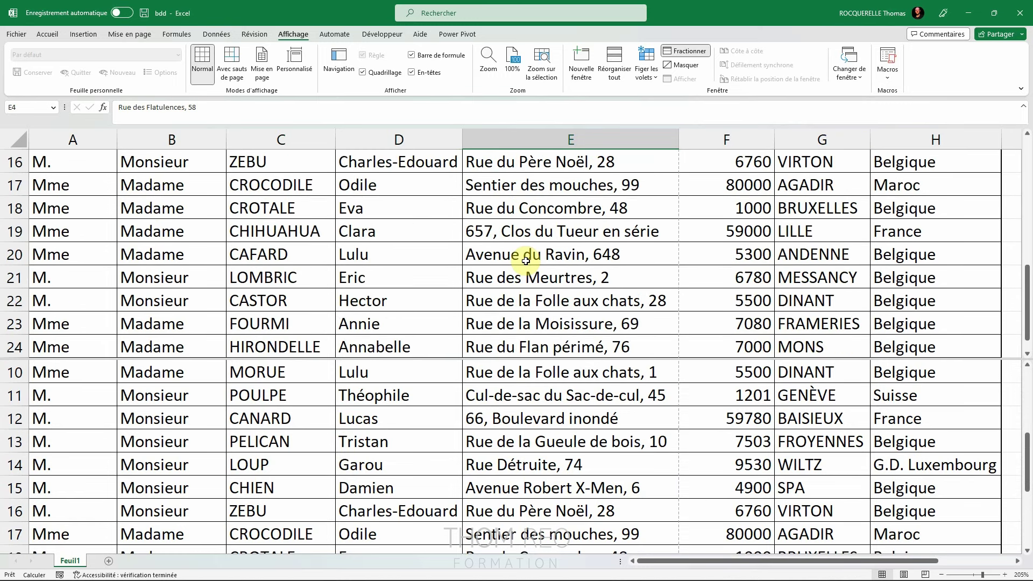
scroll(525, 261, up, 5)
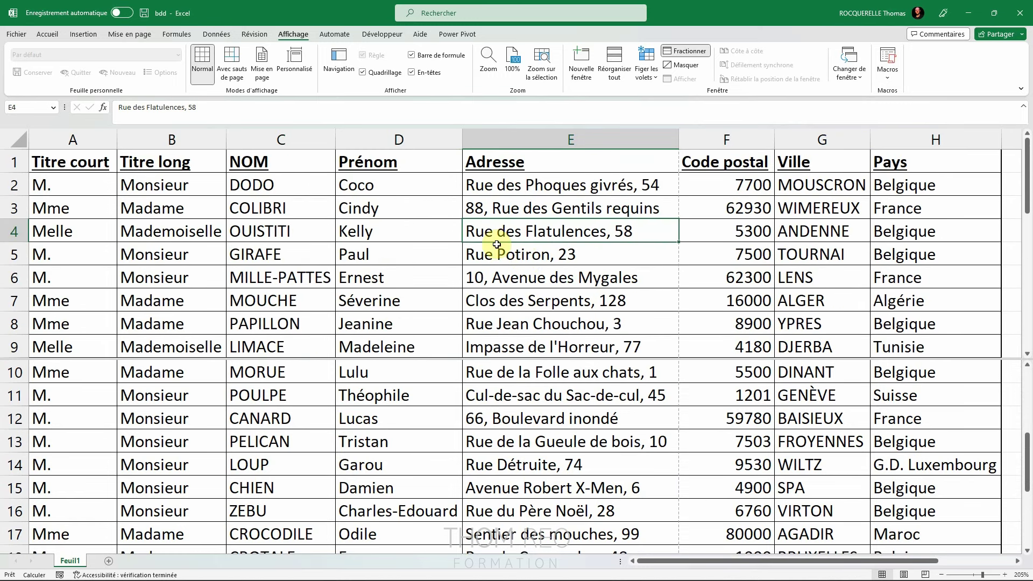
click(590, 442)
scroll(589, 476, up, 3)
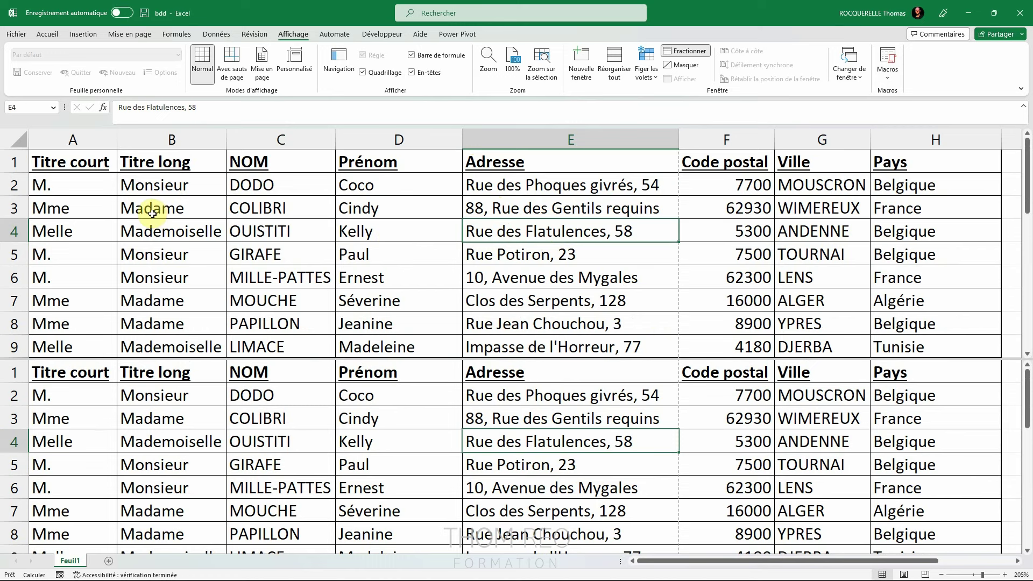
drag(147, 208, 365, 294)
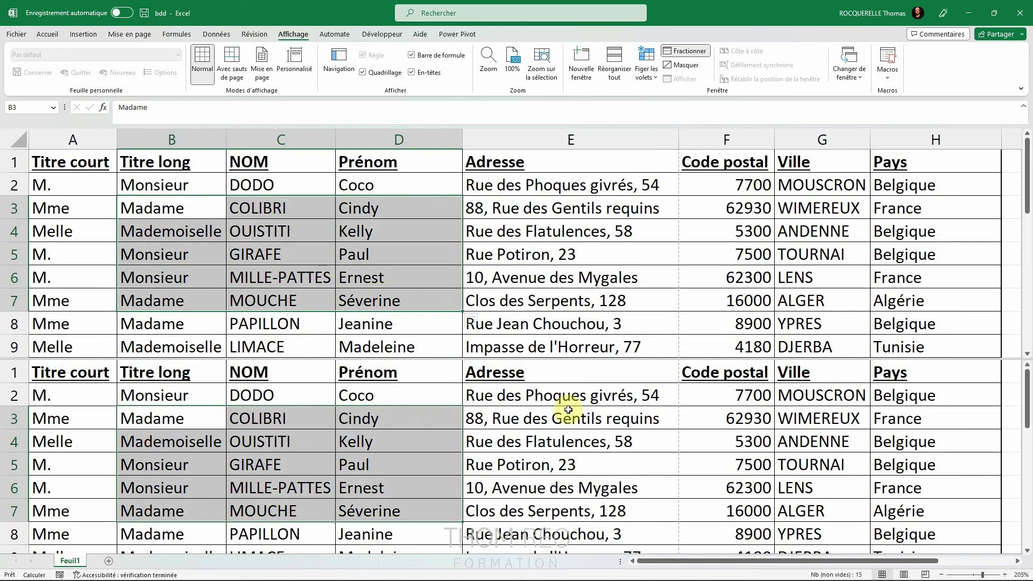
mouse_move(718, 419)
mouse_down()
mouse_move(895, 488)
mouse_move(893, 511)
mouse_up()
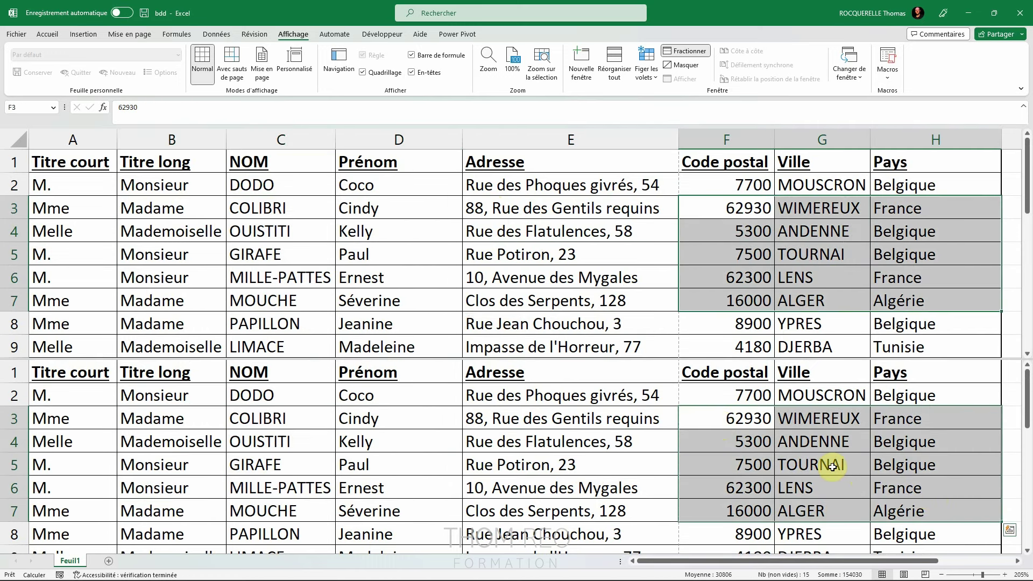
click(493, 236)
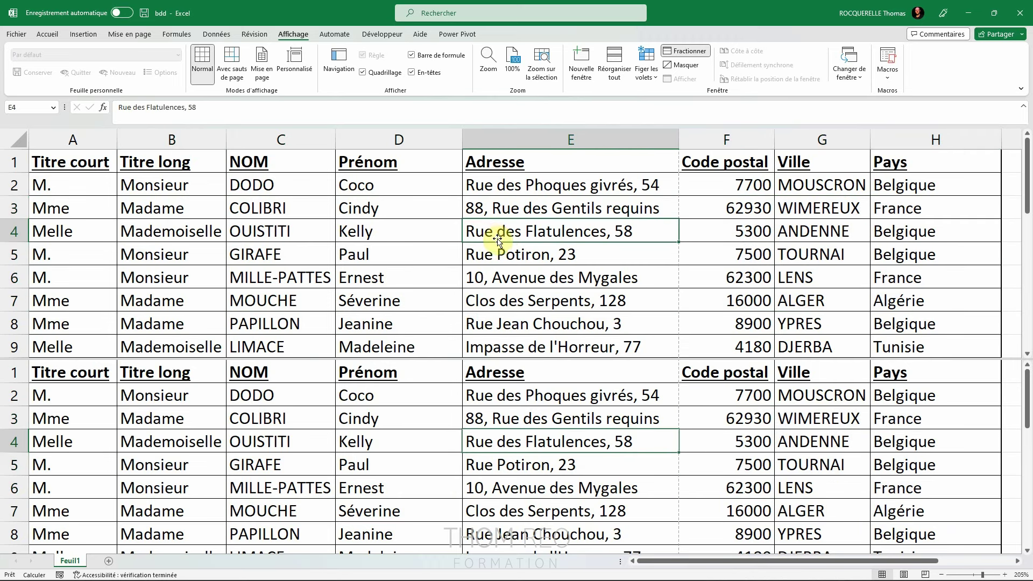
click(688, 51)
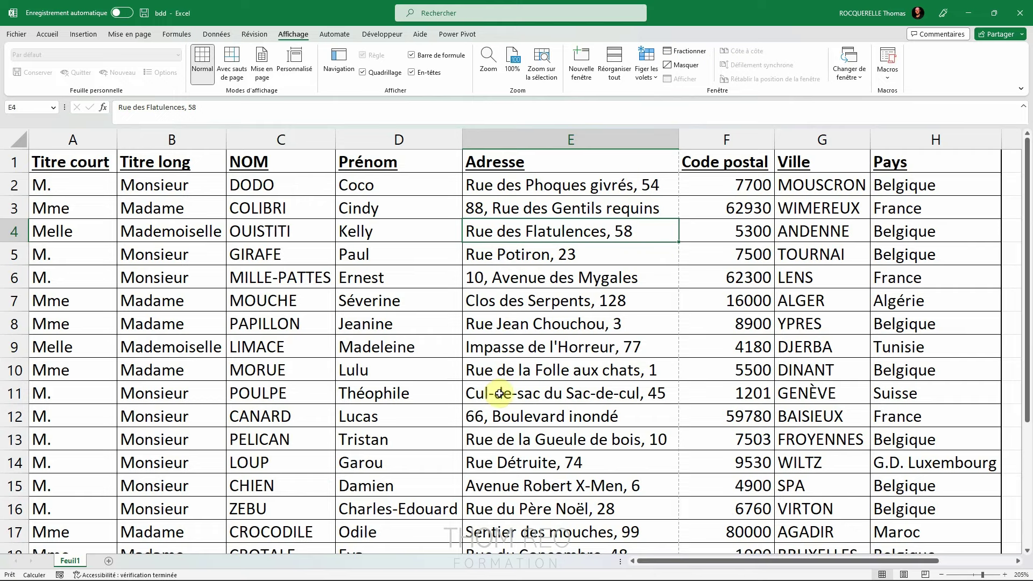
click(492, 367)
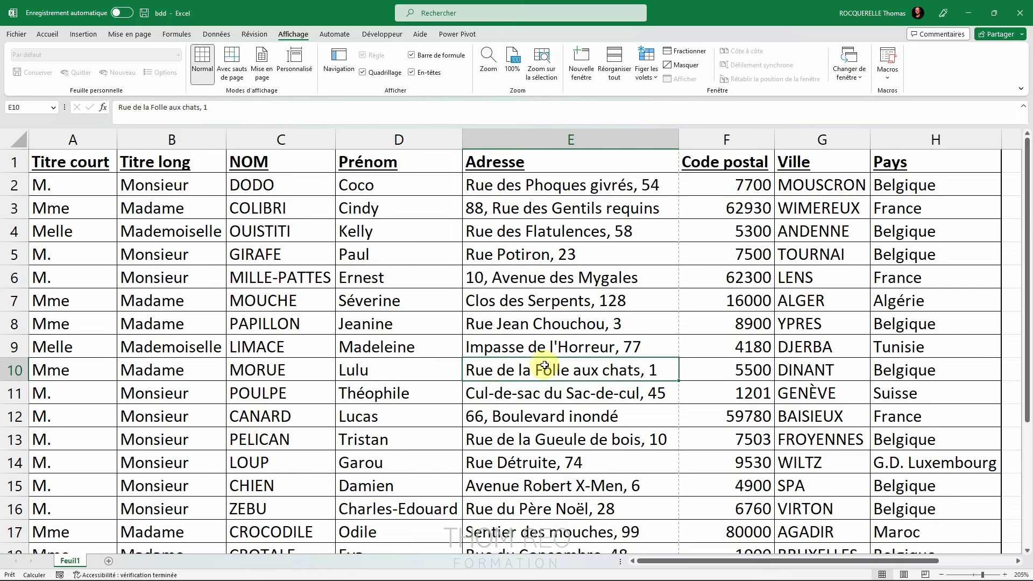
click(686, 51)
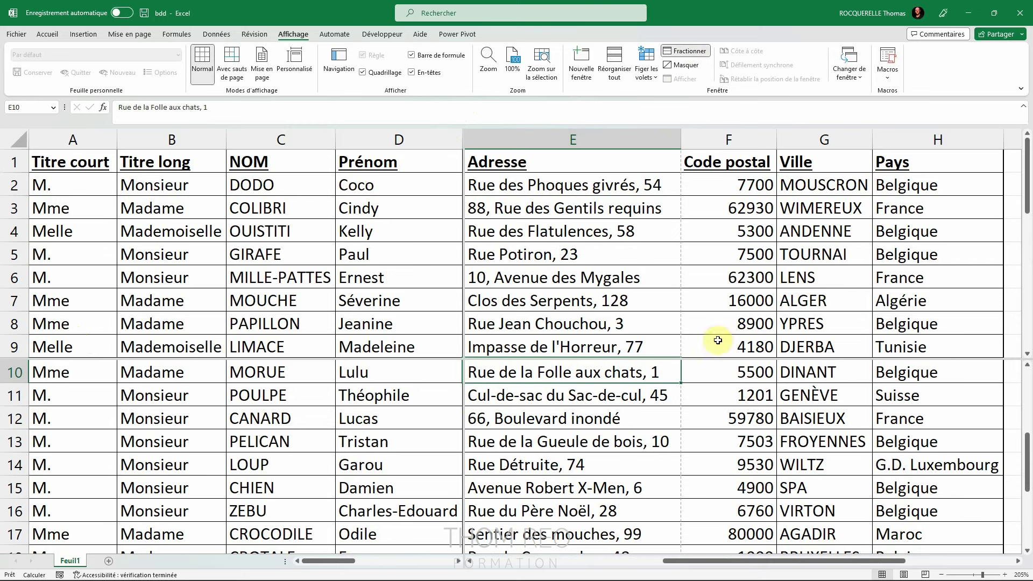
click(207, 211)
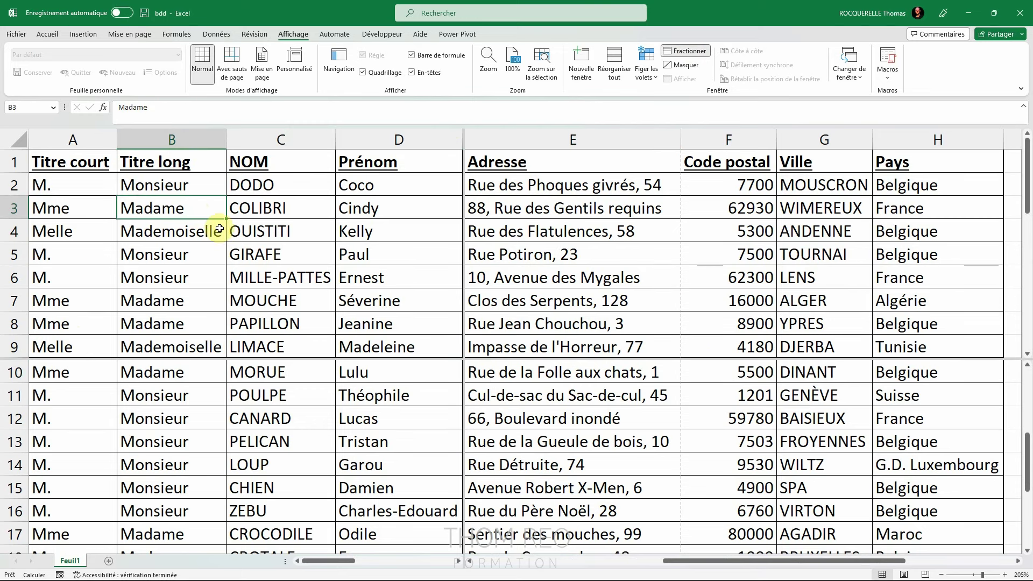
scroll(216, 231, down, 2)
scroll(217, 229, down, 1)
scroll(220, 228, down, 1)
scroll(220, 228, down, 2)
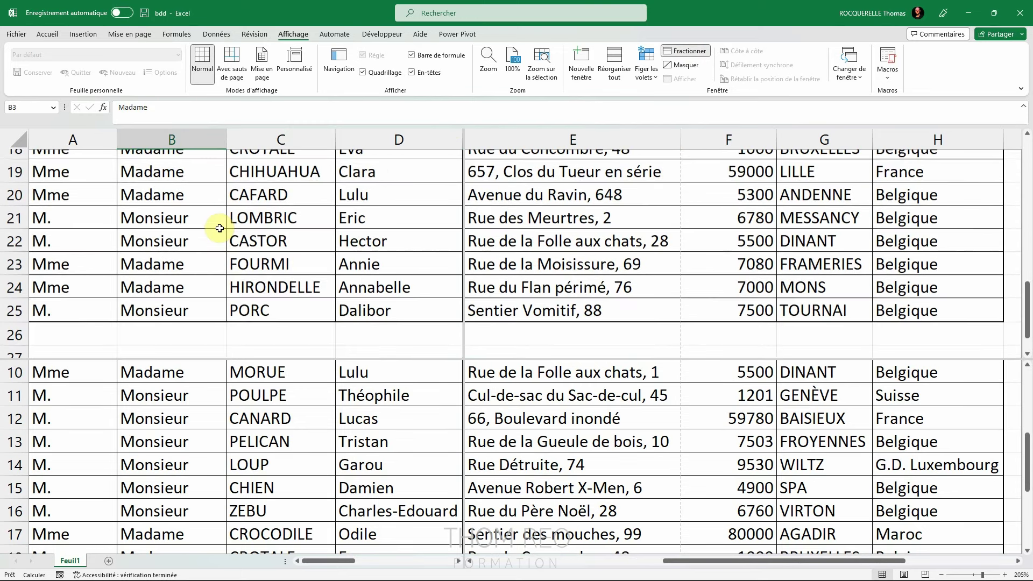
scroll(218, 226, up, 5)
scroll(219, 227, up, 1)
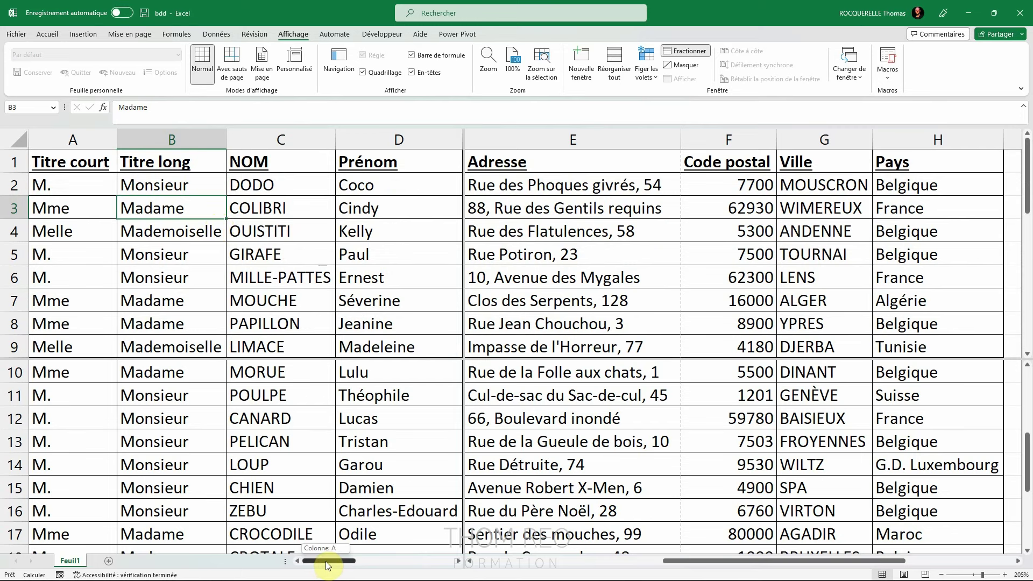
mouse_move(326, 561)
mouse_down()
mouse_move(404, 561)
mouse_move(324, 563)
mouse_up()
click(734, 452)
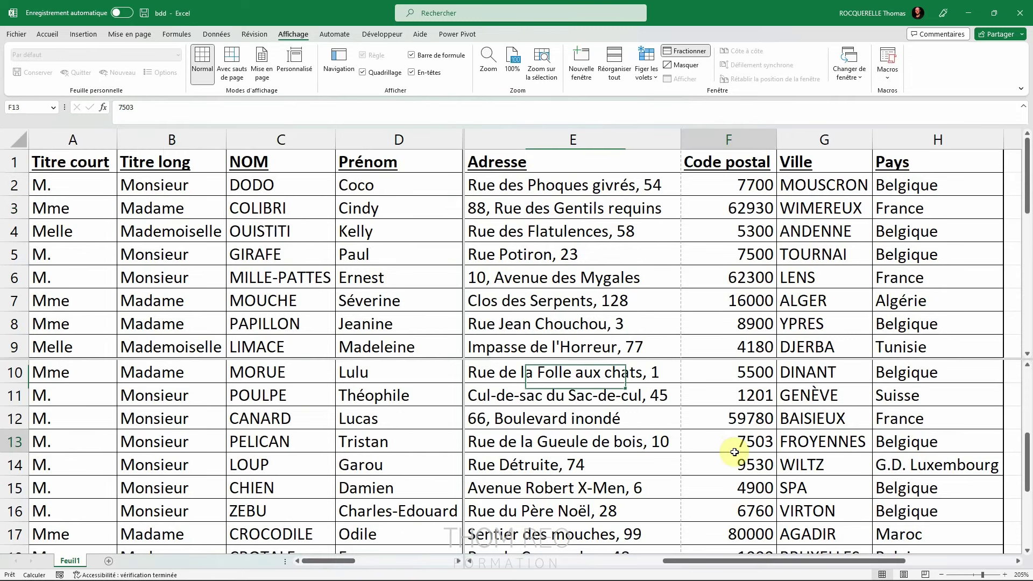
mouse_move(738, 562)
mouse_down()
mouse_move(588, 562)
mouse_move(744, 562)
mouse_up()
drag(1027, 478, 1028, 457)
click(686, 51)
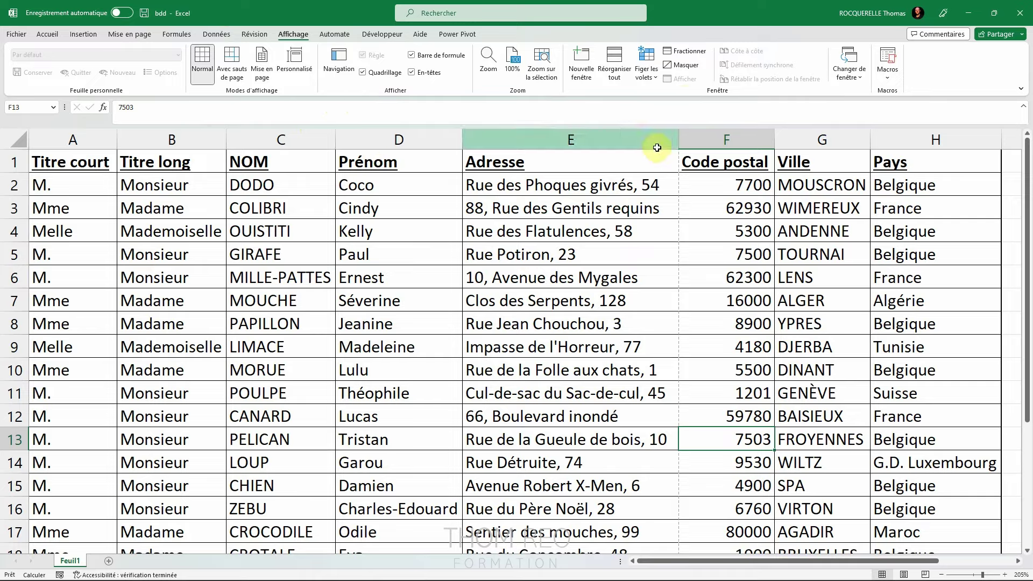
Hide the bdd workbook window, then unhide it from the hidden workbooks list
click(684, 65)
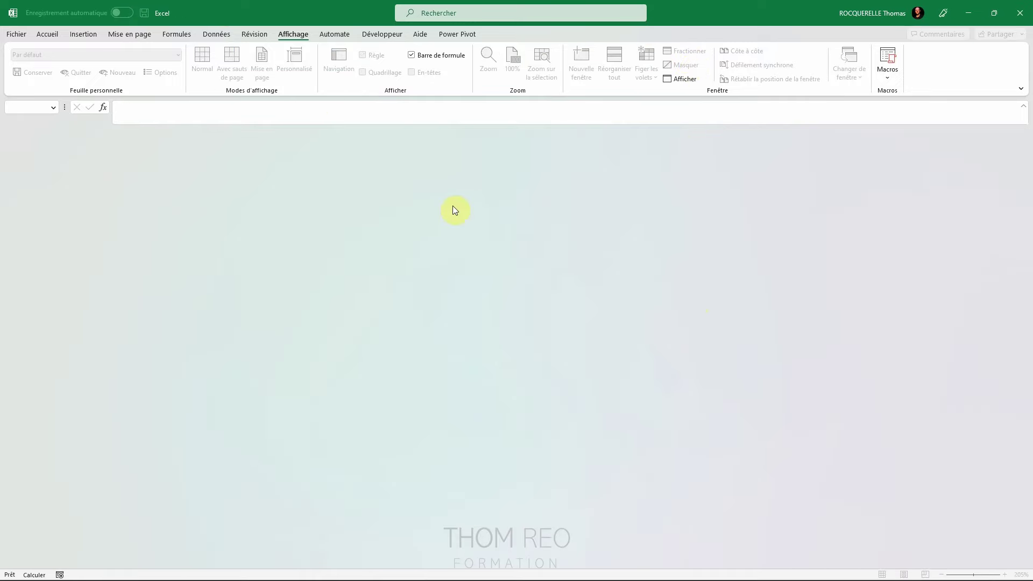
click(676, 81)
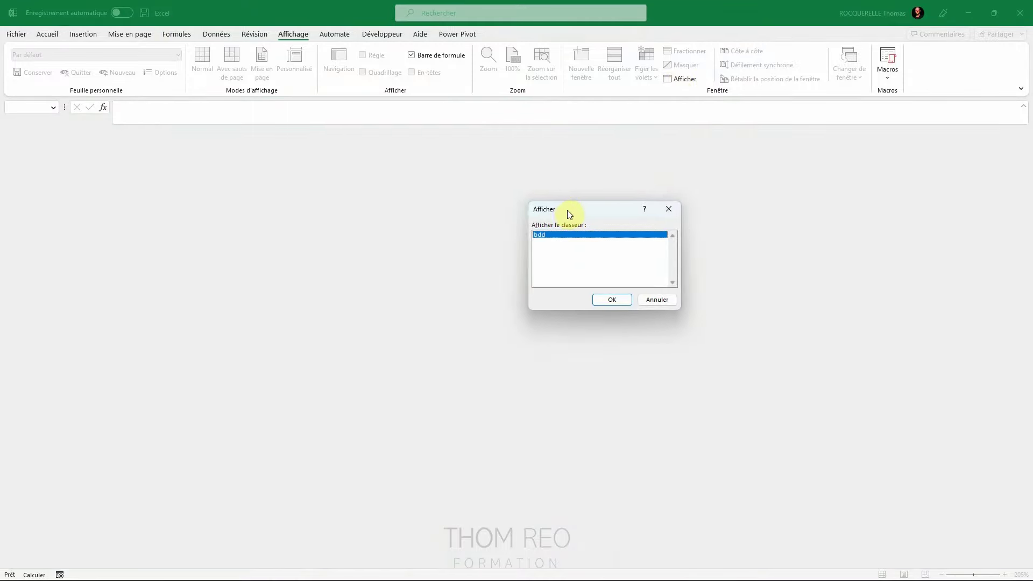
click(612, 299)
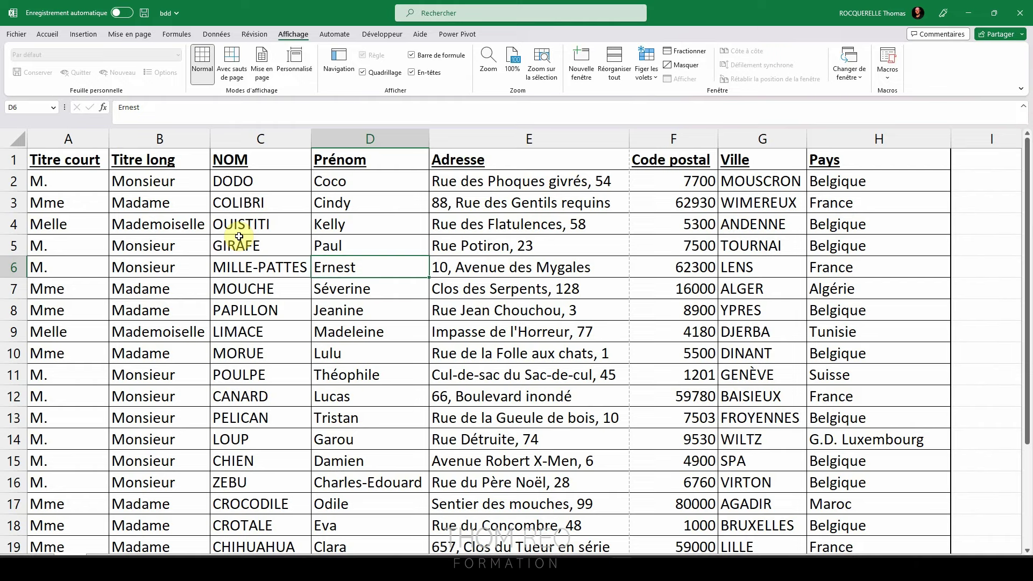
Zoom the sheet to a custom 350% and save it as custom view '350'
click(488, 60)
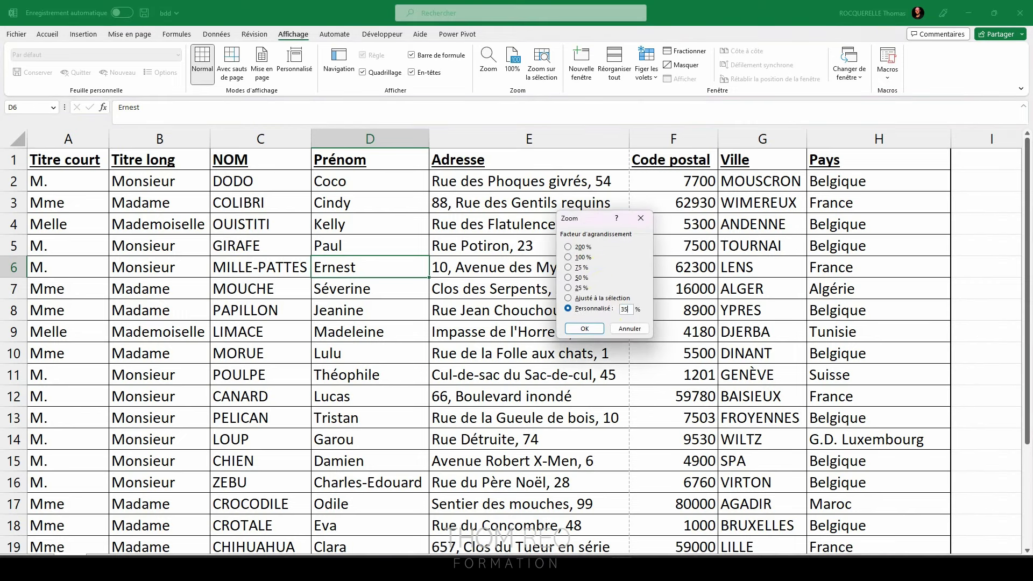
click(596, 329)
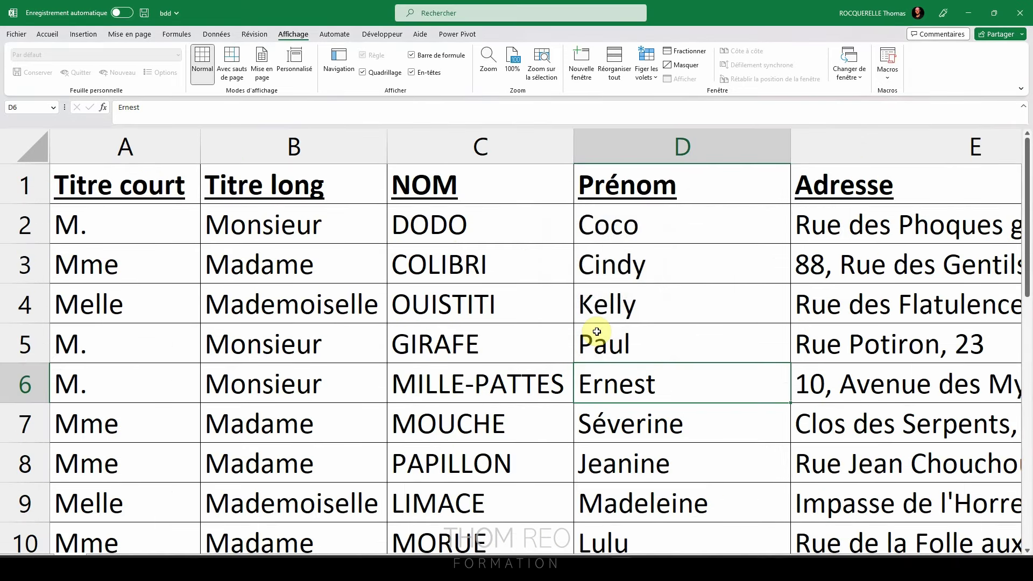
click(295, 72)
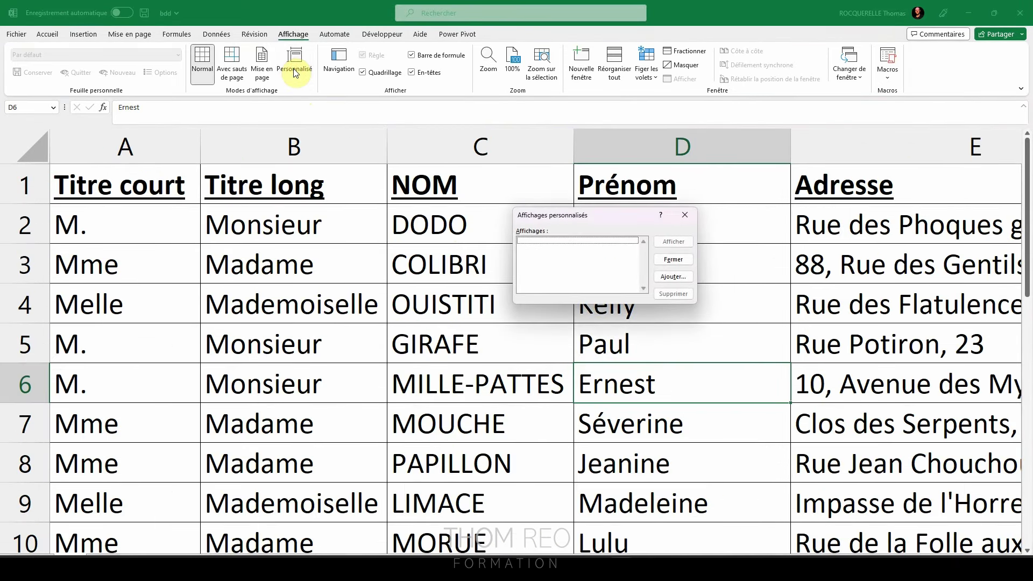
click(669, 273)
text(350)
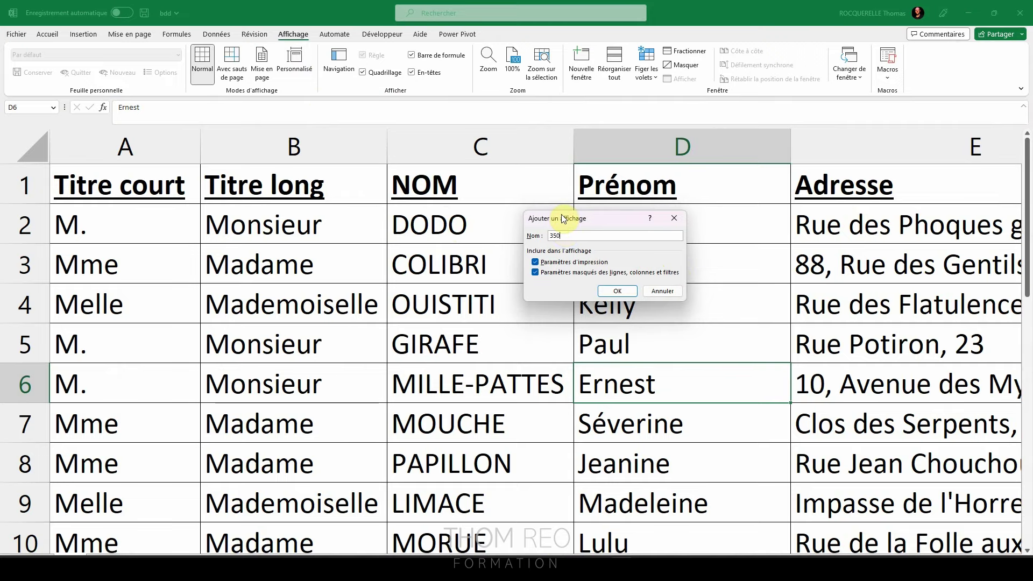
click(617, 290)
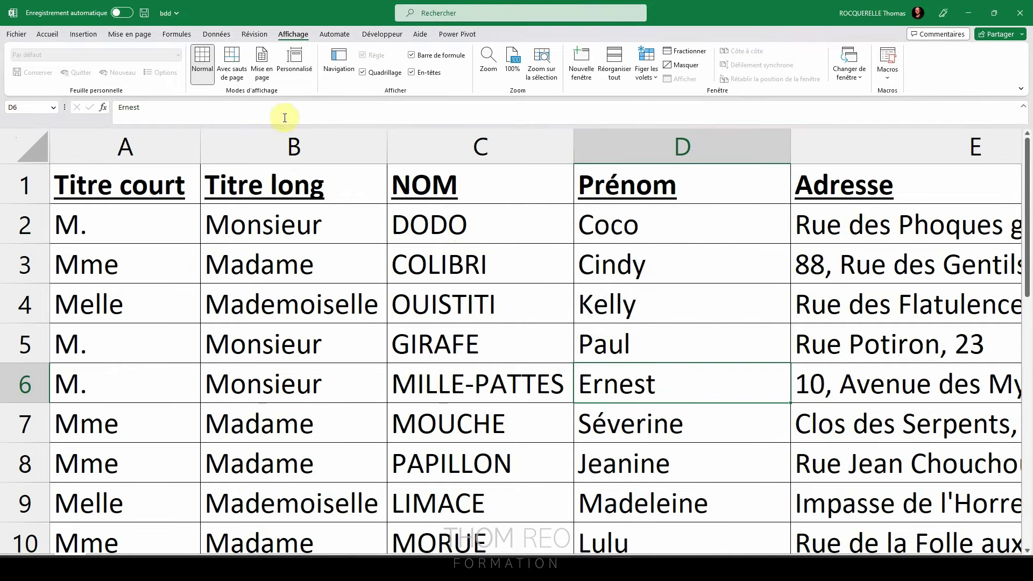
Save Page Layout view as custom view 'mep', then select cells B17:E22
click(264, 69)
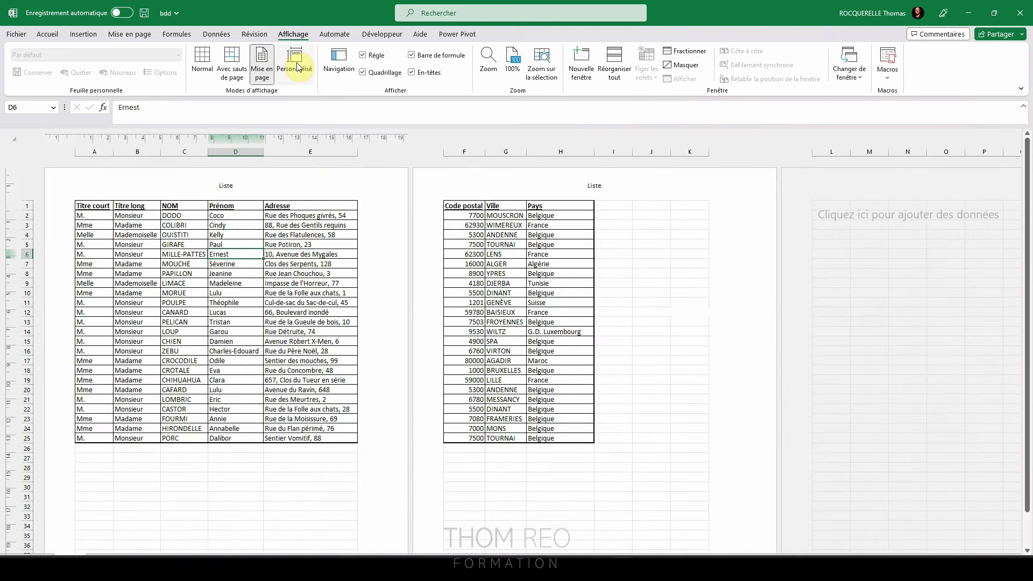
click(294, 62)
click(676, 273)
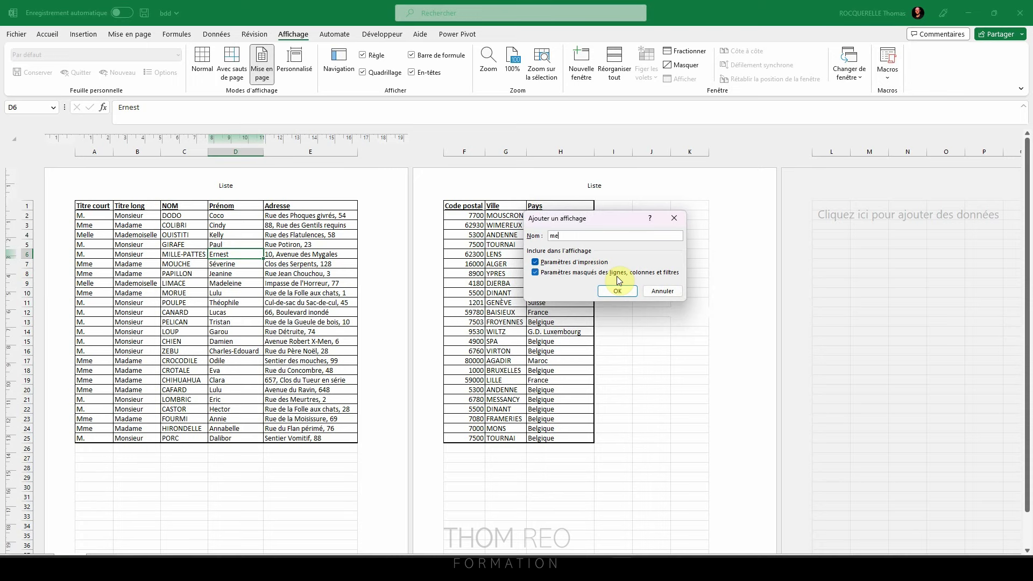
text(mep)
click(617, 290)
mouse_move(175, 335)
mouse_down()
mouse_move(603, 448)
mouse_move(618, 486)
mouse_up()
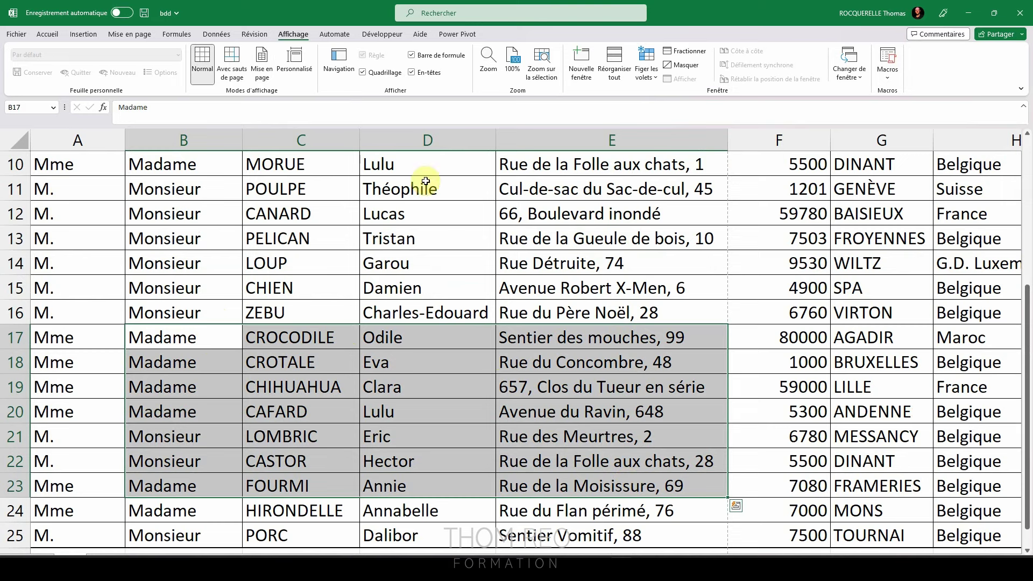
Zoom to the selected cells and save that as custom view 'zoom'
click(547, 74)
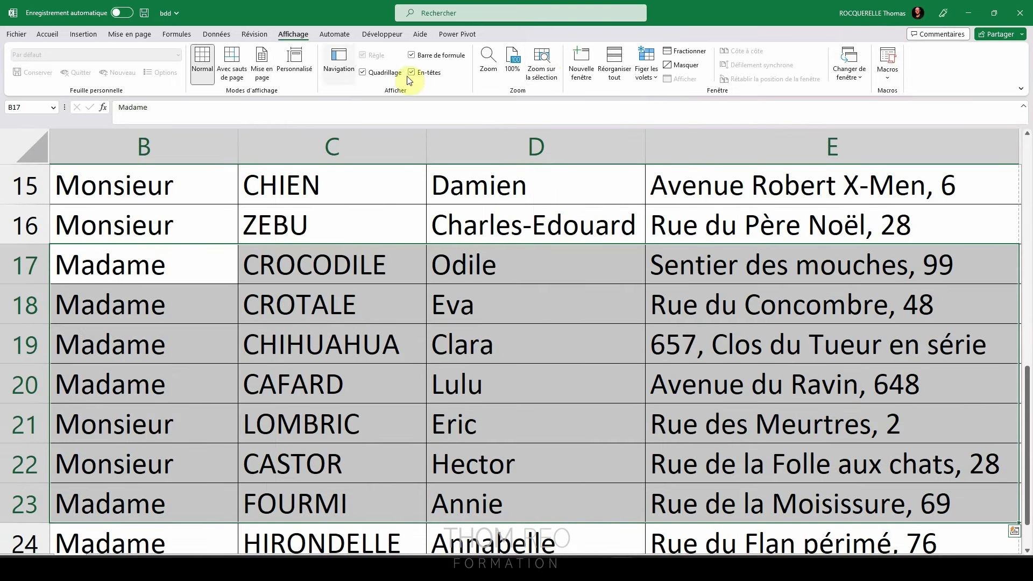
click(302, 68)
click(673, 276)
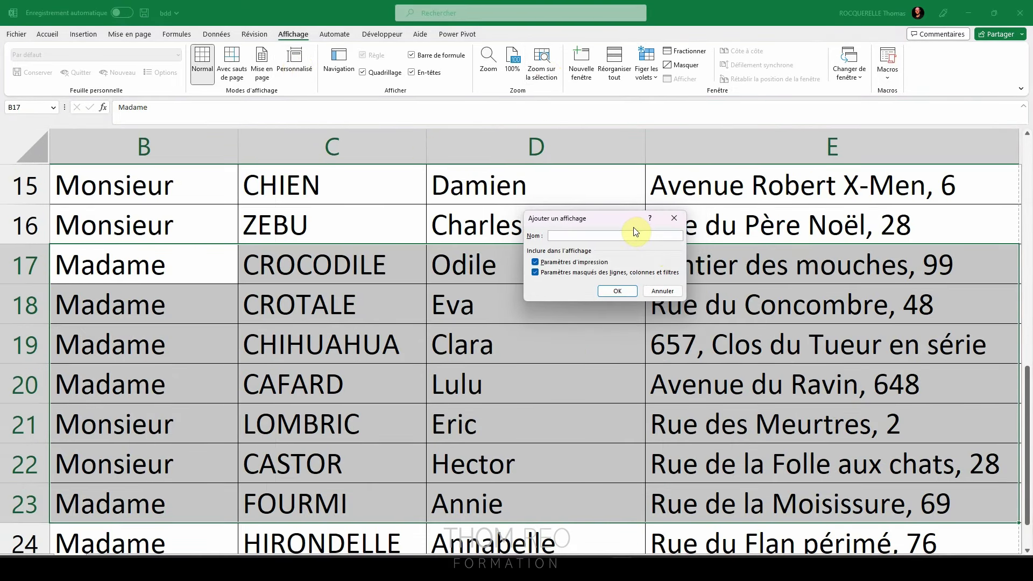
text(zoom)
key(Return)
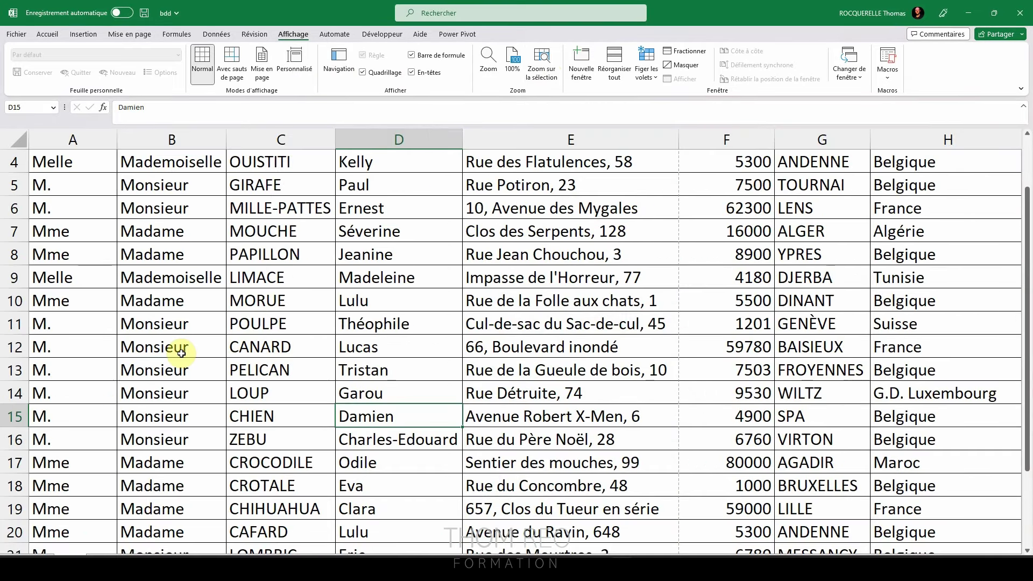
Split the window at row 11 into two panes and save it as custom view 'frac'
click(6, 325)
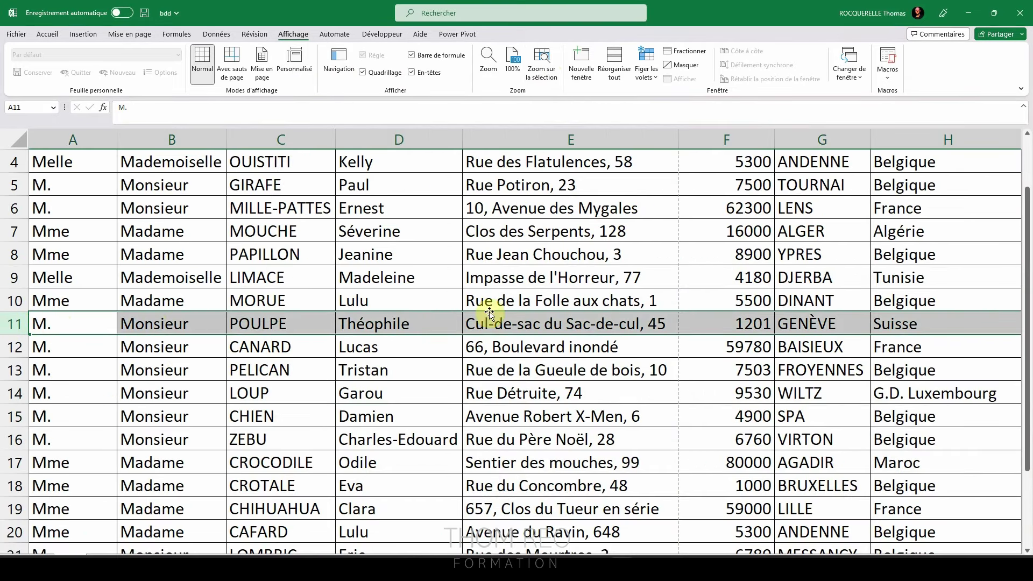
click(688, 51)
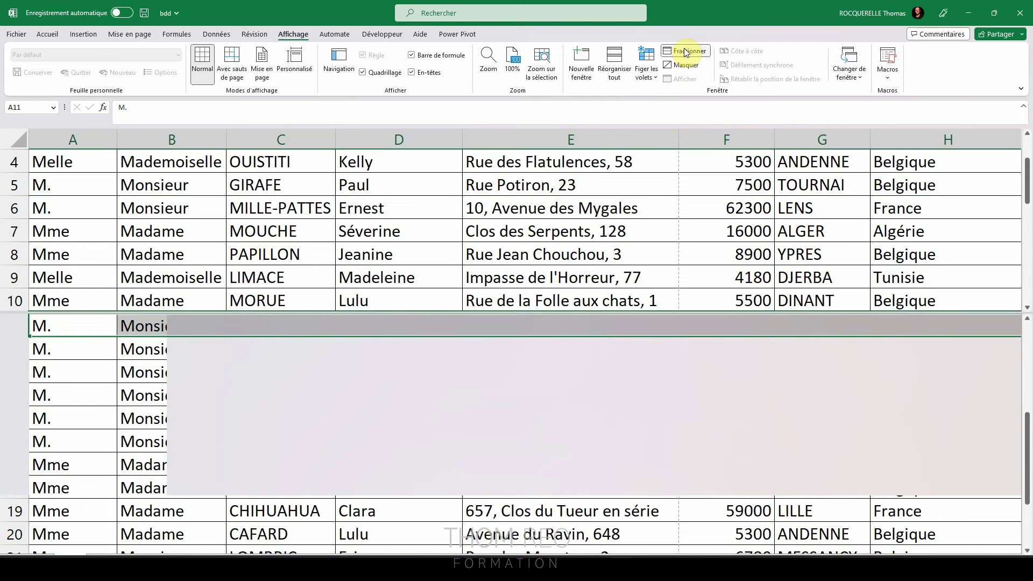
scroll(403, 231, up, 1)
click(404, 269)
scroll(405, 268, down, 4)
click(429, 396)
scroll(429, 400, down, 3)
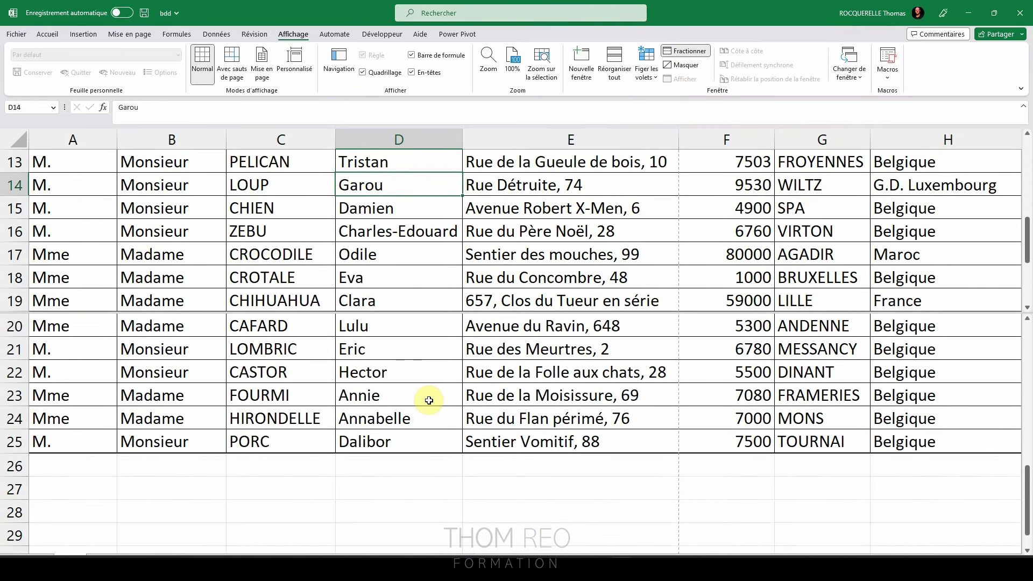
click(295, 62)
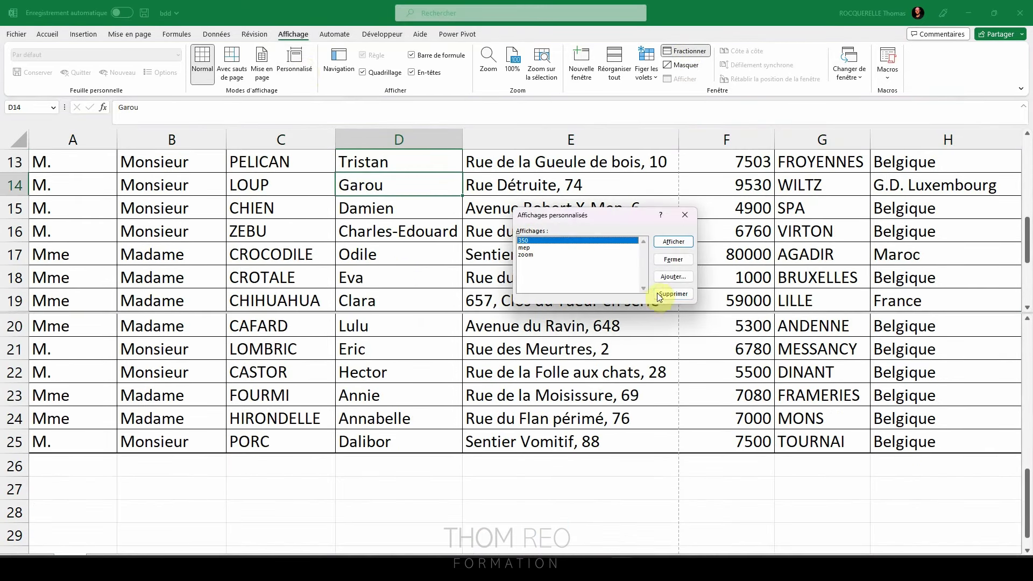
click(667, 280)
text(f)
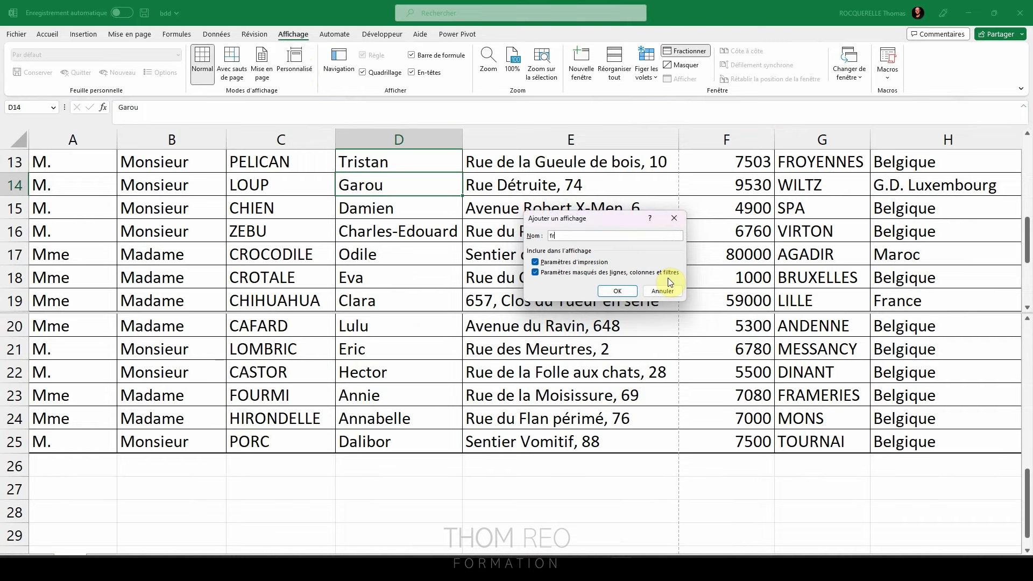
text(rac)
click(617, 290)
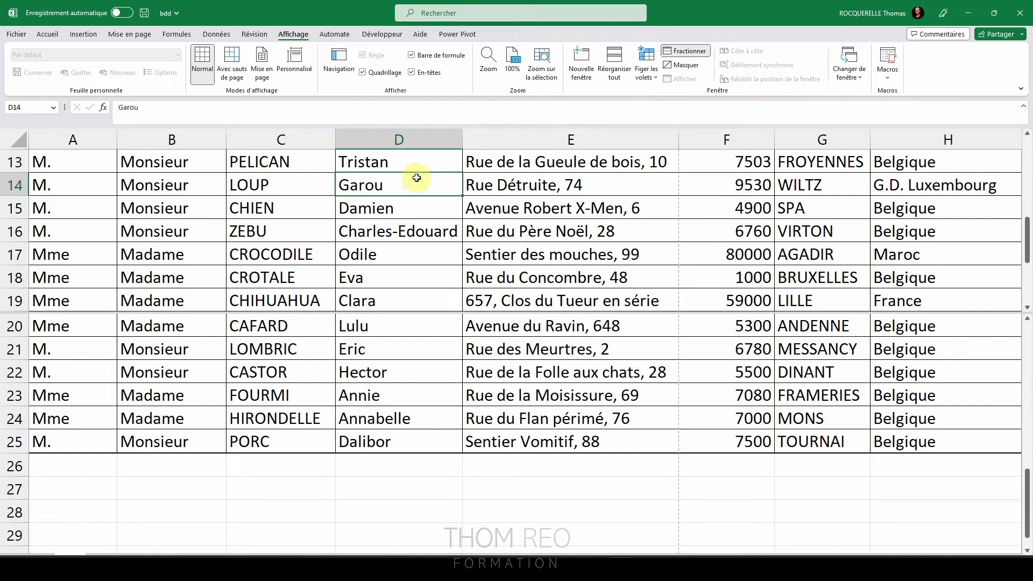
Apply the saved custom views mep, zoom, and finally 350 in turn
click(302, 66)
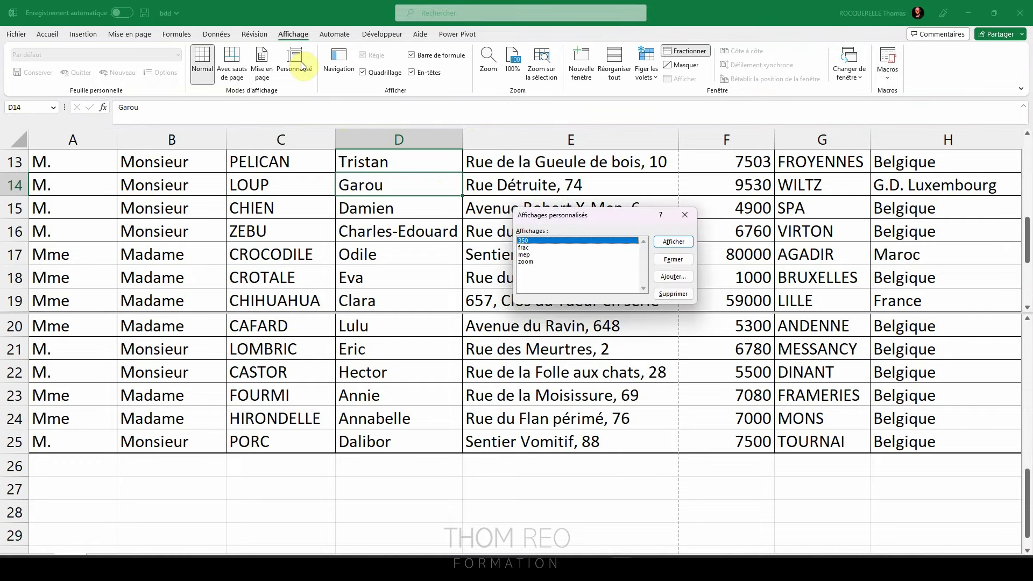
click(530, 255)
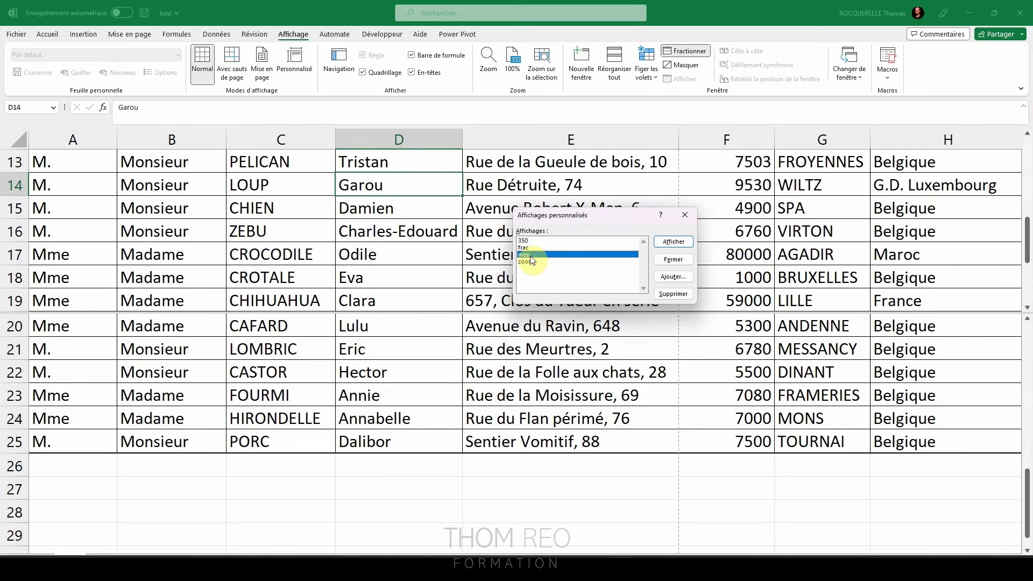
click(673, 241)
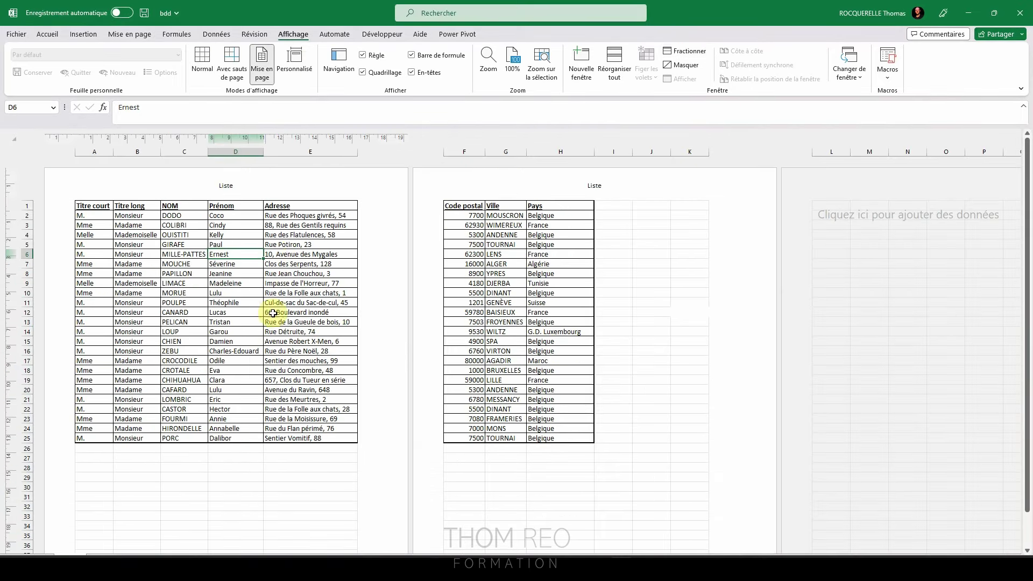
click(294, 61)
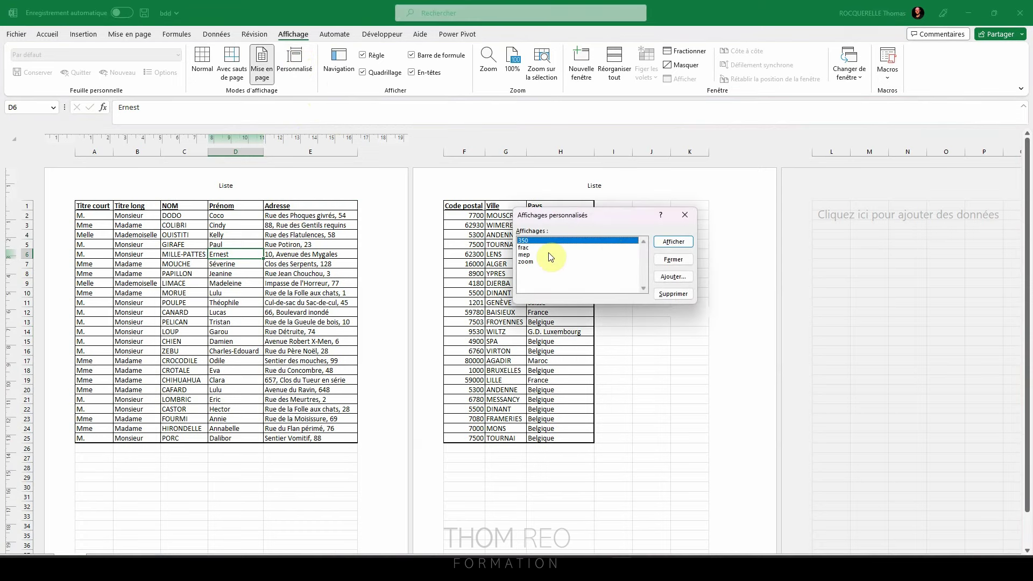
click(531, 261)
click(673, 242)
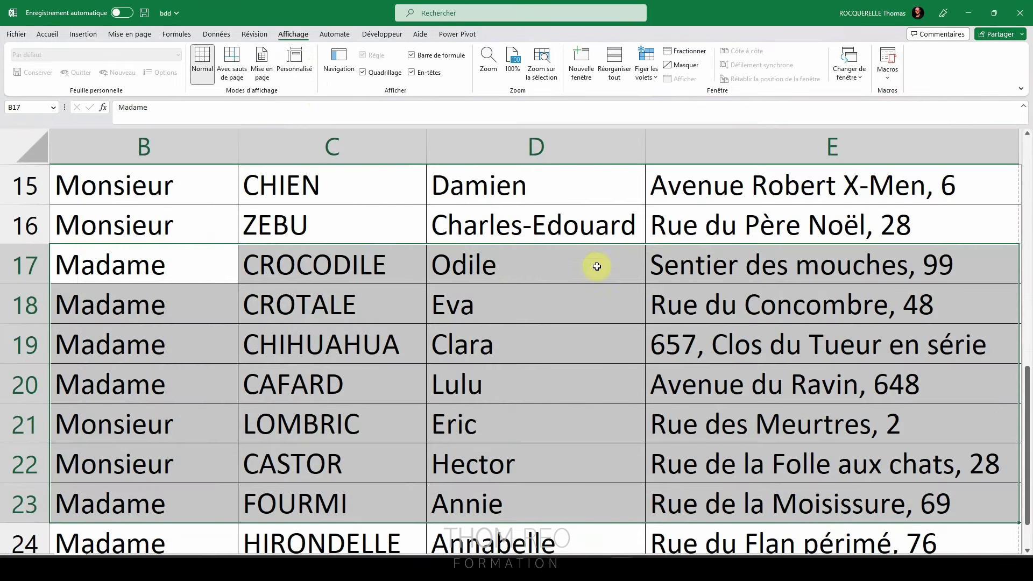
click(311, 76)
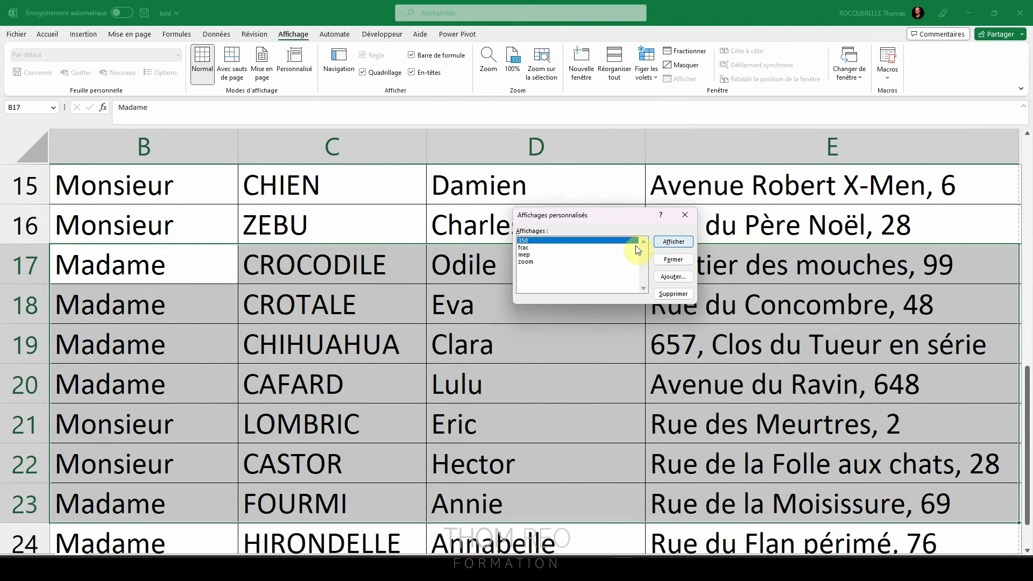
click(676, 243)
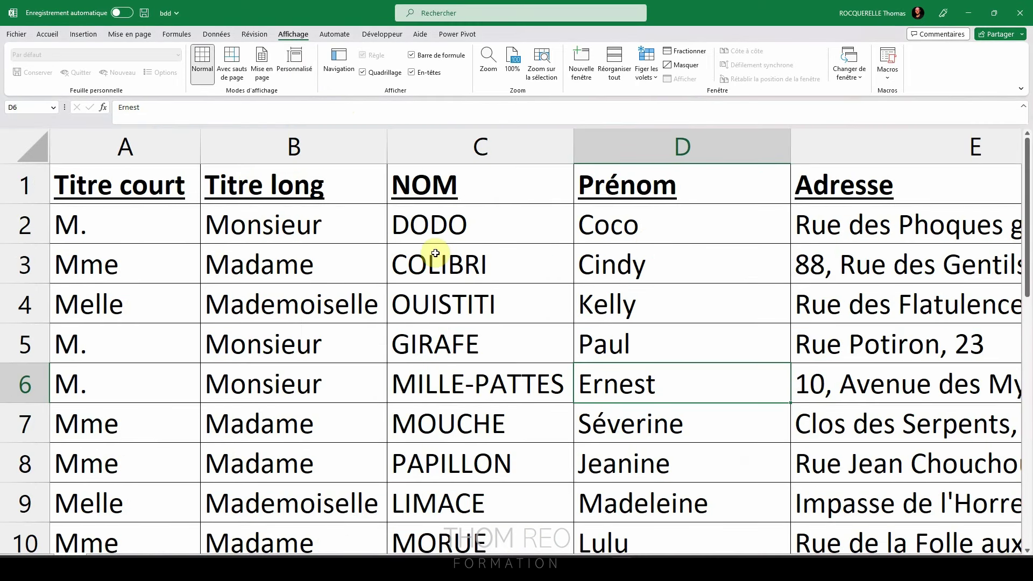